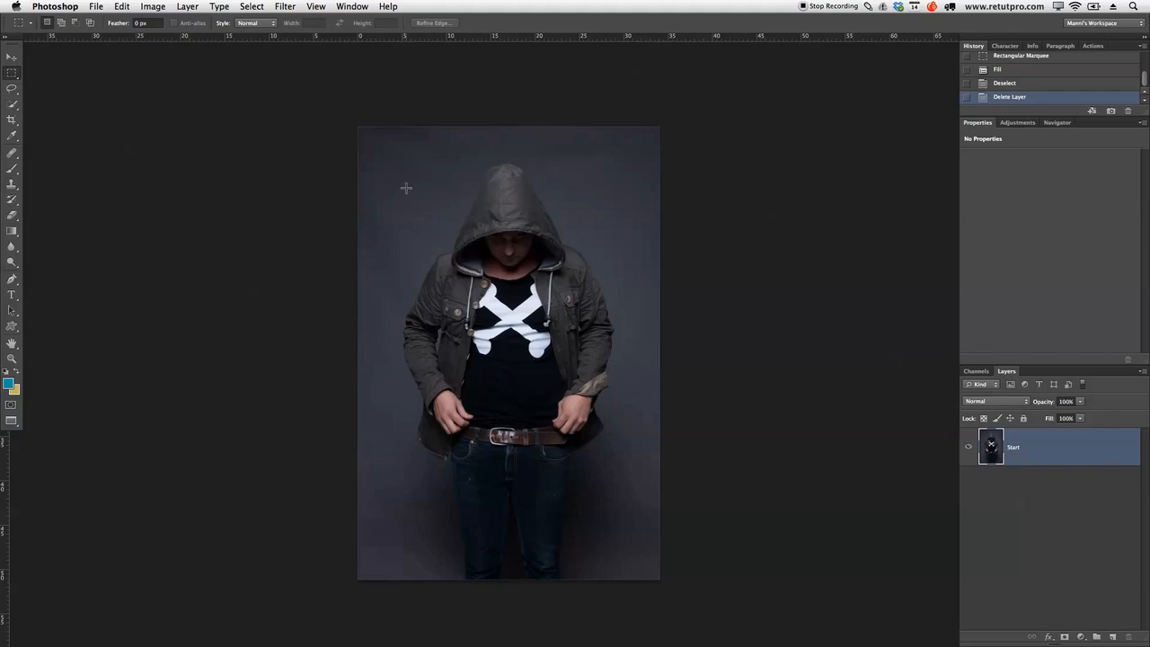
- Add a new layer above Start and name it Color
click(1113, 637)
double_click(1019, 449)
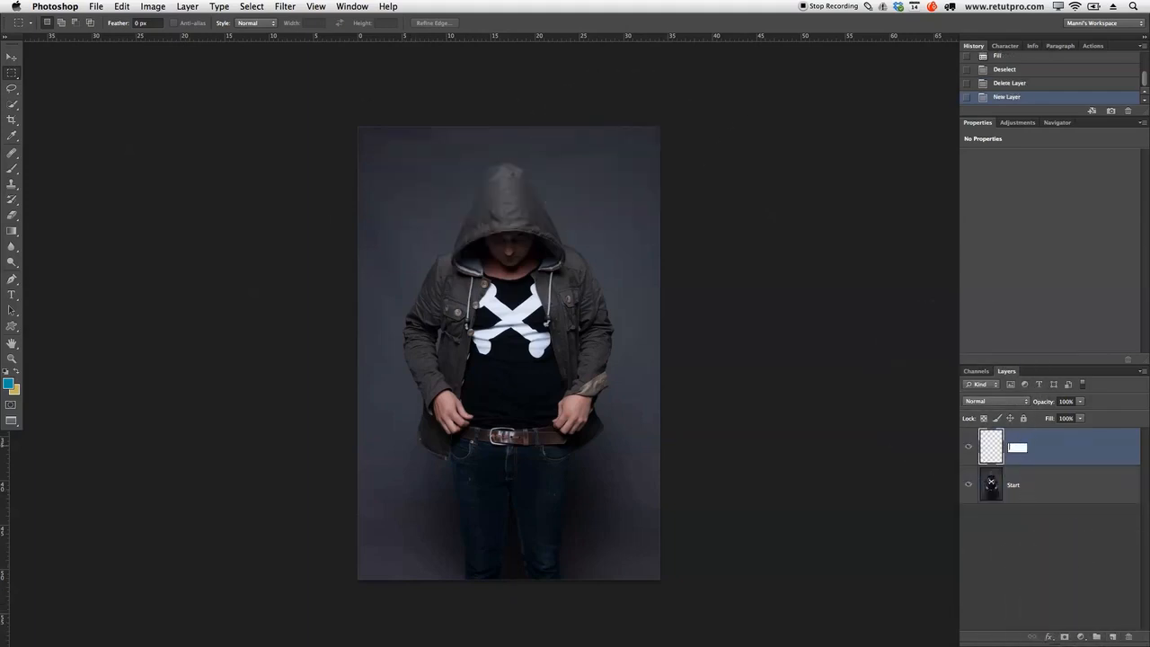
text(Color)
key(Return)
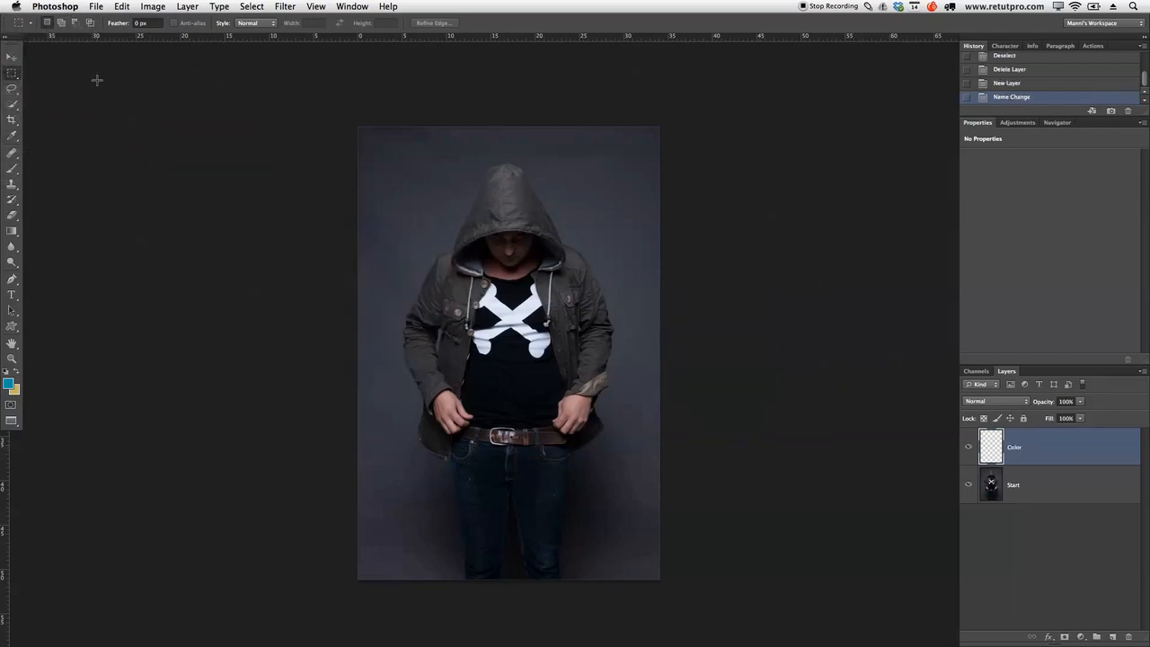
- Select the entire canvas, fill it on the Color layer with blue 00a6ac, and deselect
drag(336, 115, 673, 596)
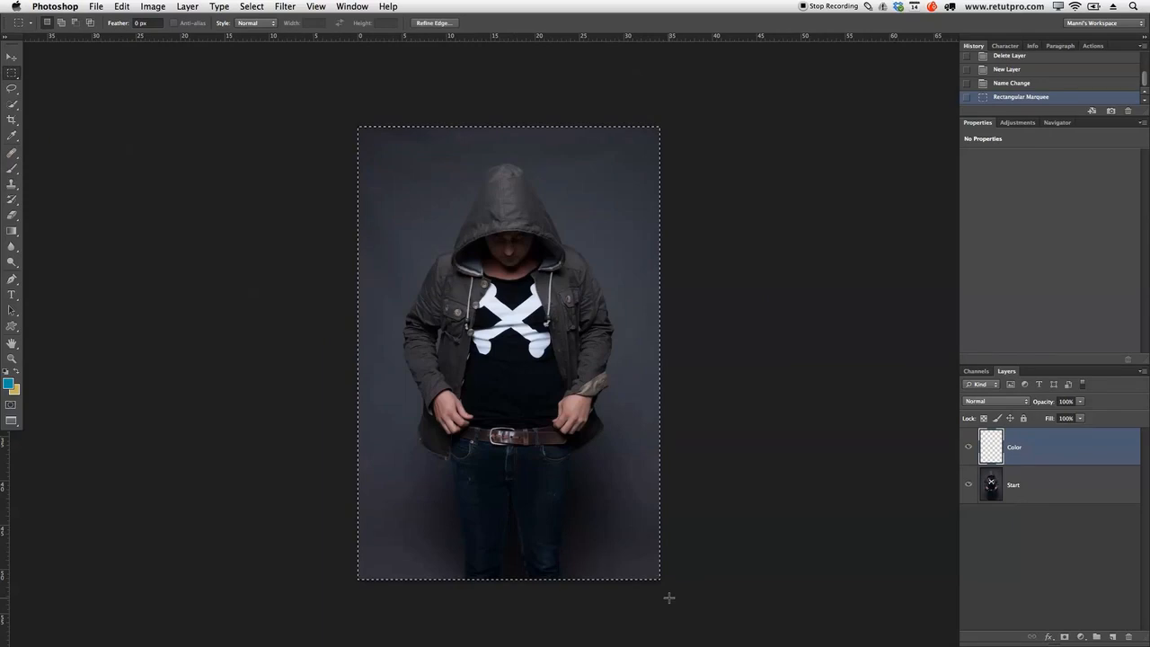
right_click(508, 300)
click(530, 453)
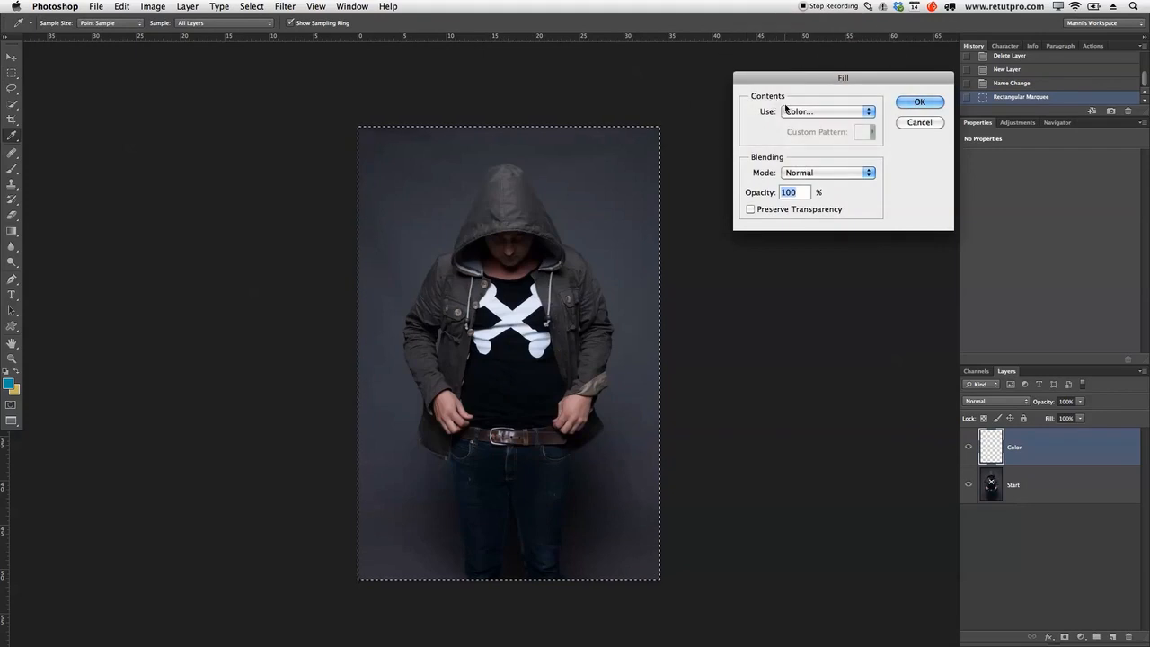
click(805, 113)
click(806, 114)
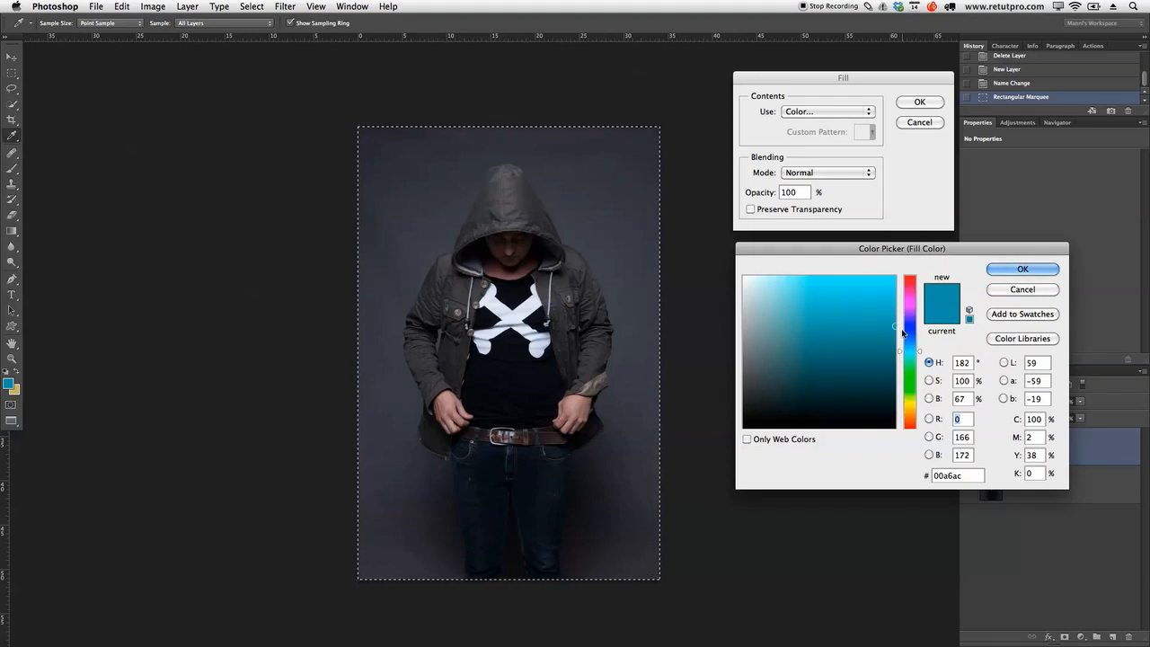
click(1022, 269)
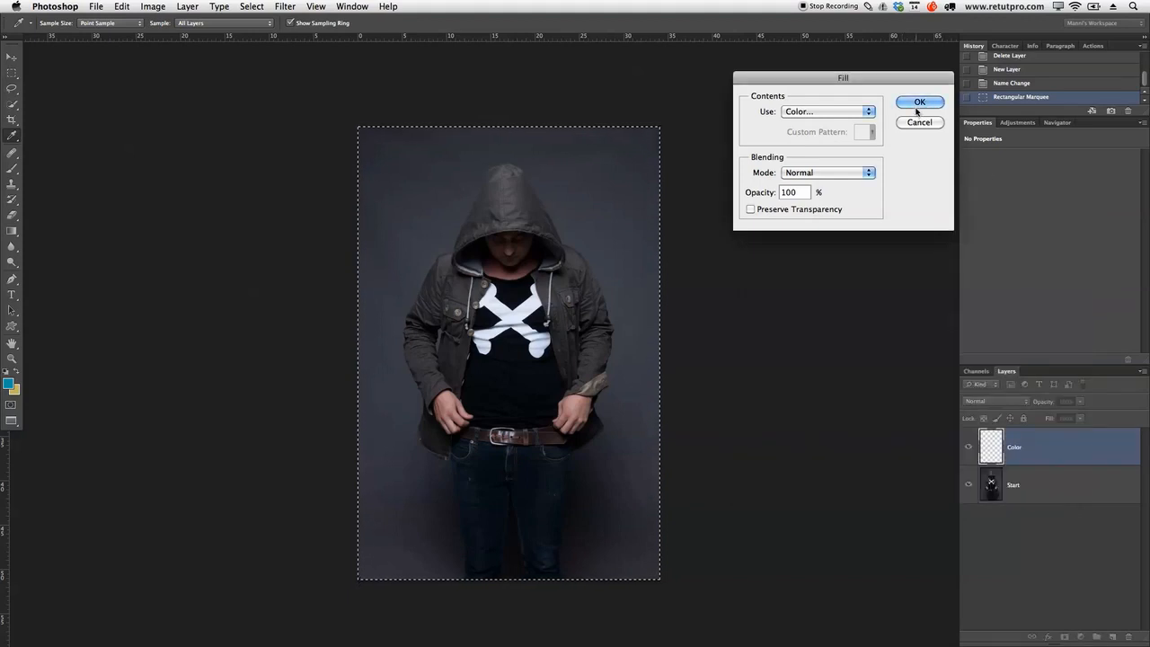
click(919, 103)
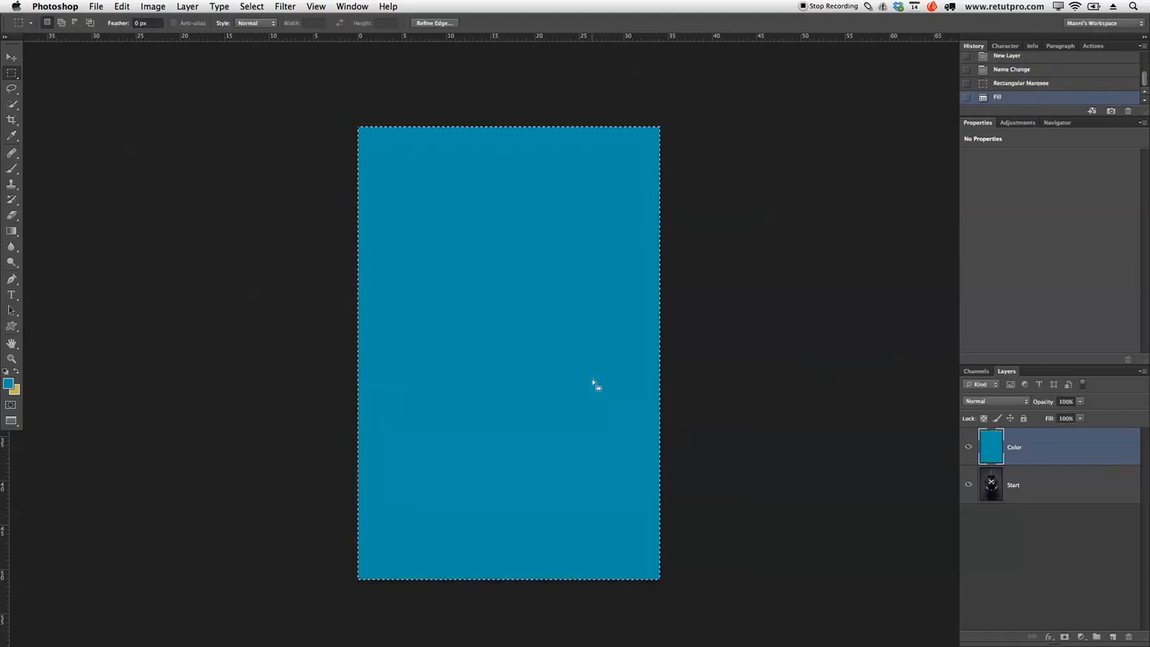
key(super+d)
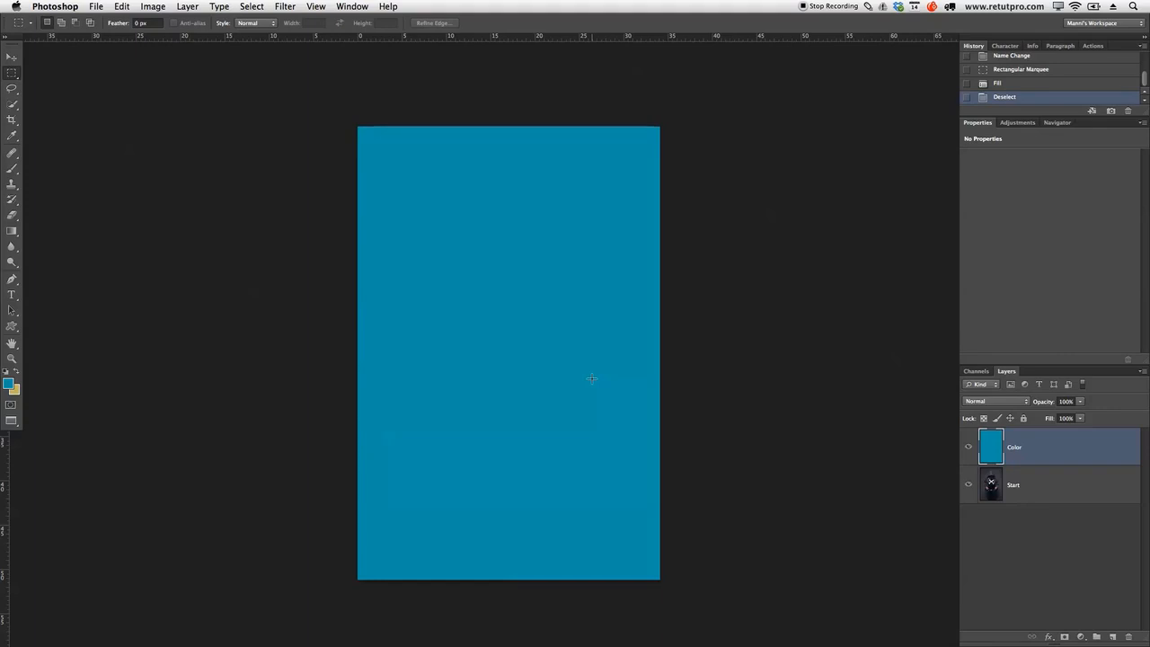
click(593, 380)
- Add a new layer above Color and name it Strip
click(1114, 636)
double_click(1019, 448)
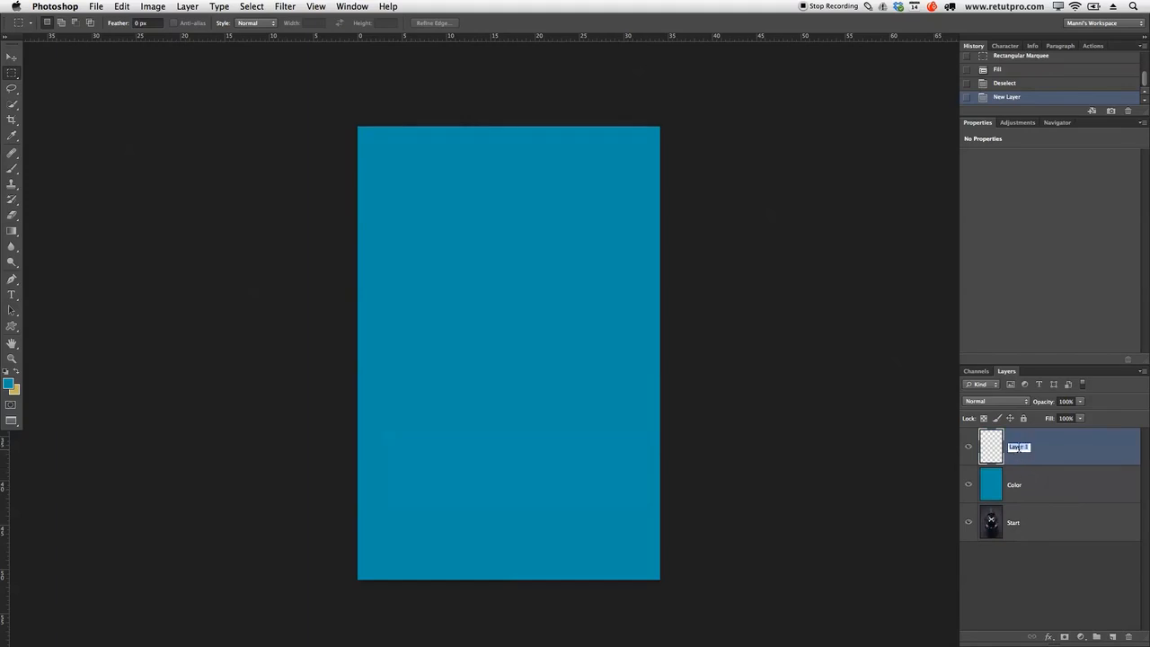
text(Strip)
key(Return)
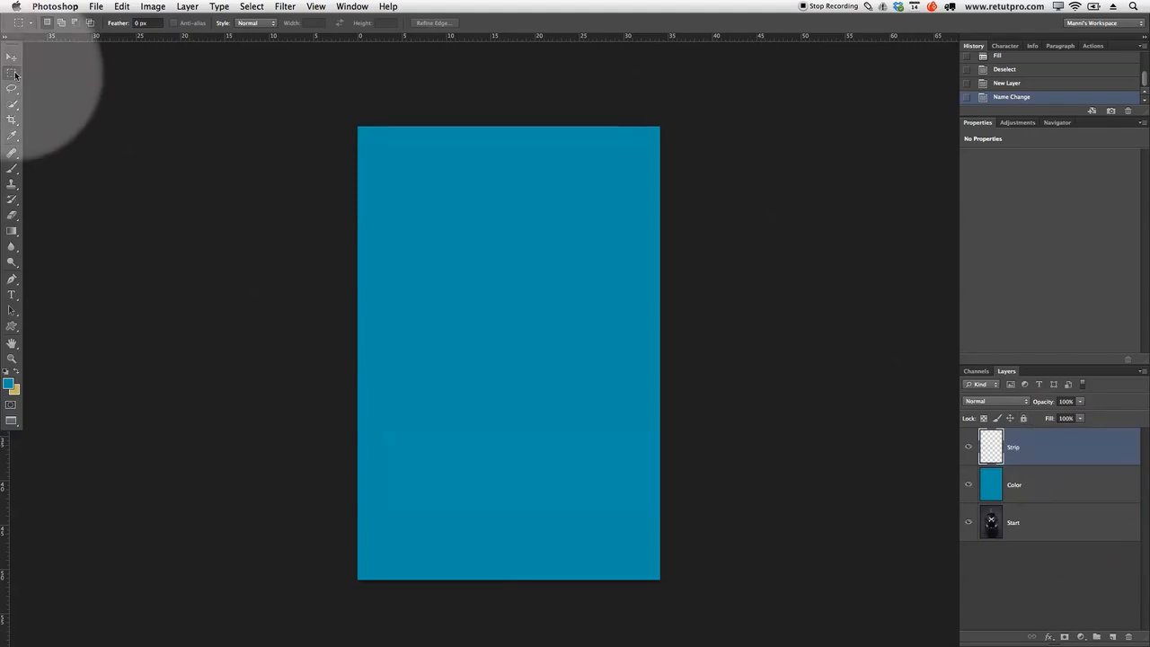
- Select a narrow full-height vertical band near the canvas's left edge, fill it with the yellow background colour c7be6f, and deselect
drag(372, 128, 390, 609)
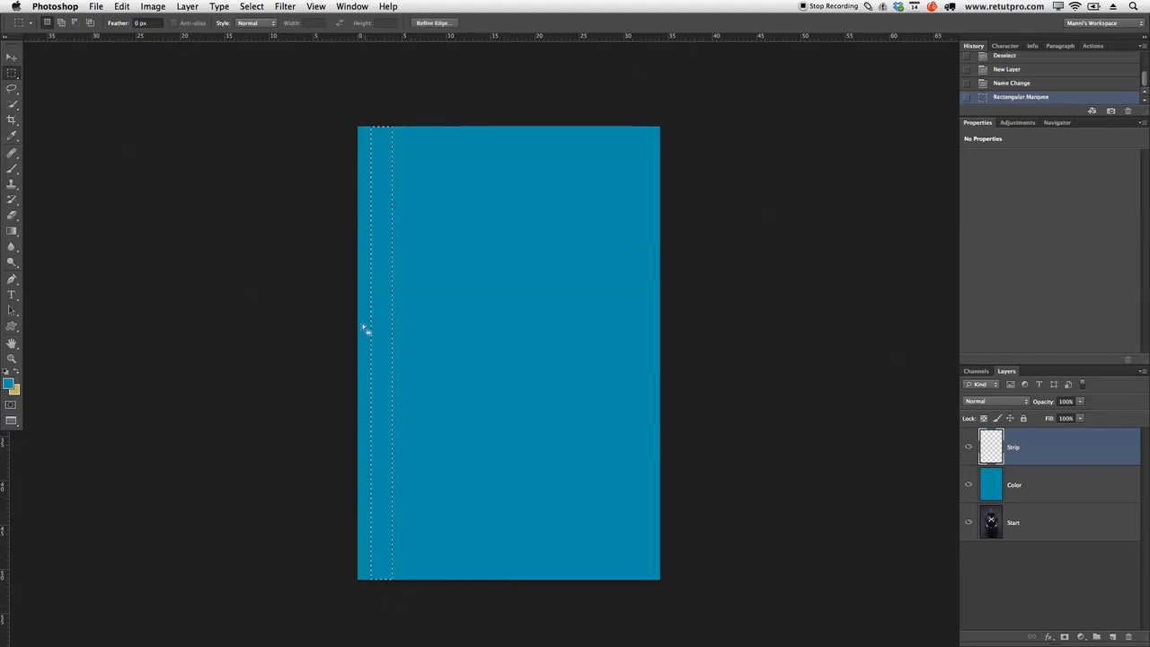
right_click(380, 176)
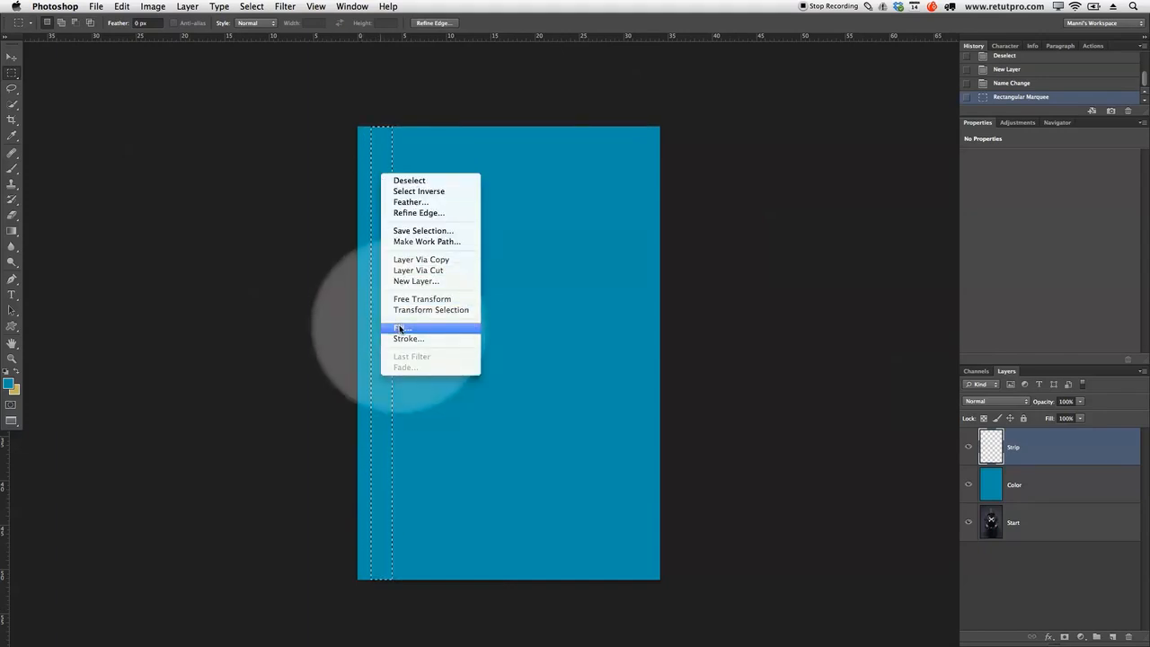
click(400, 329)
drag(806, 87, 784, 81)
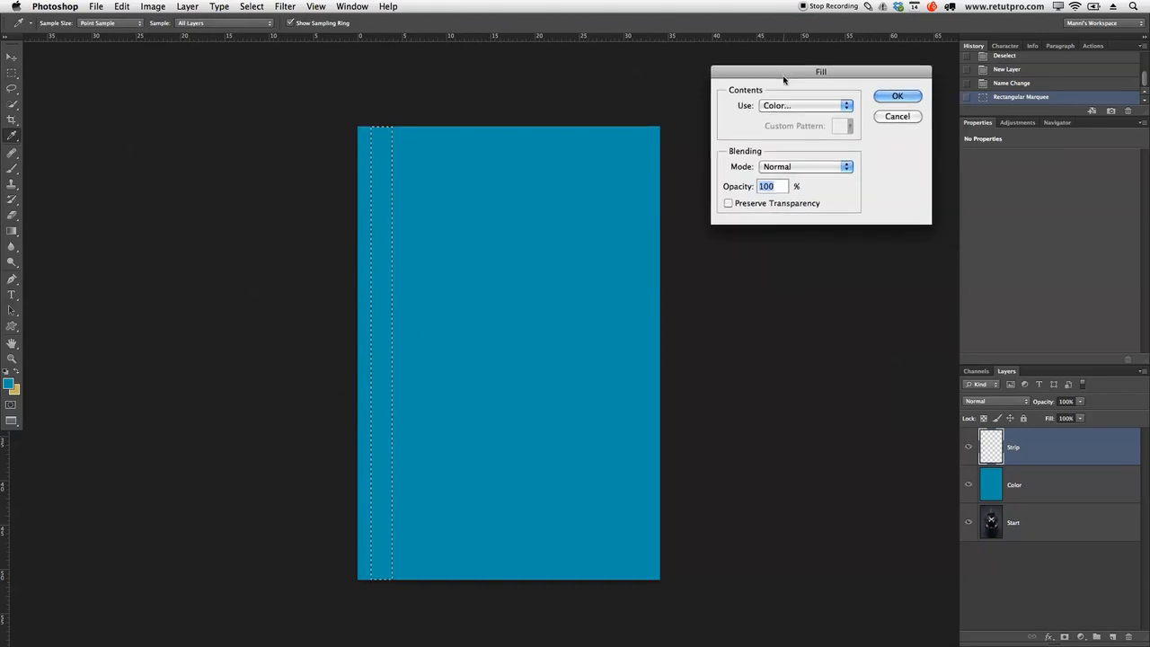
click(790, 106)
click(790, 106)
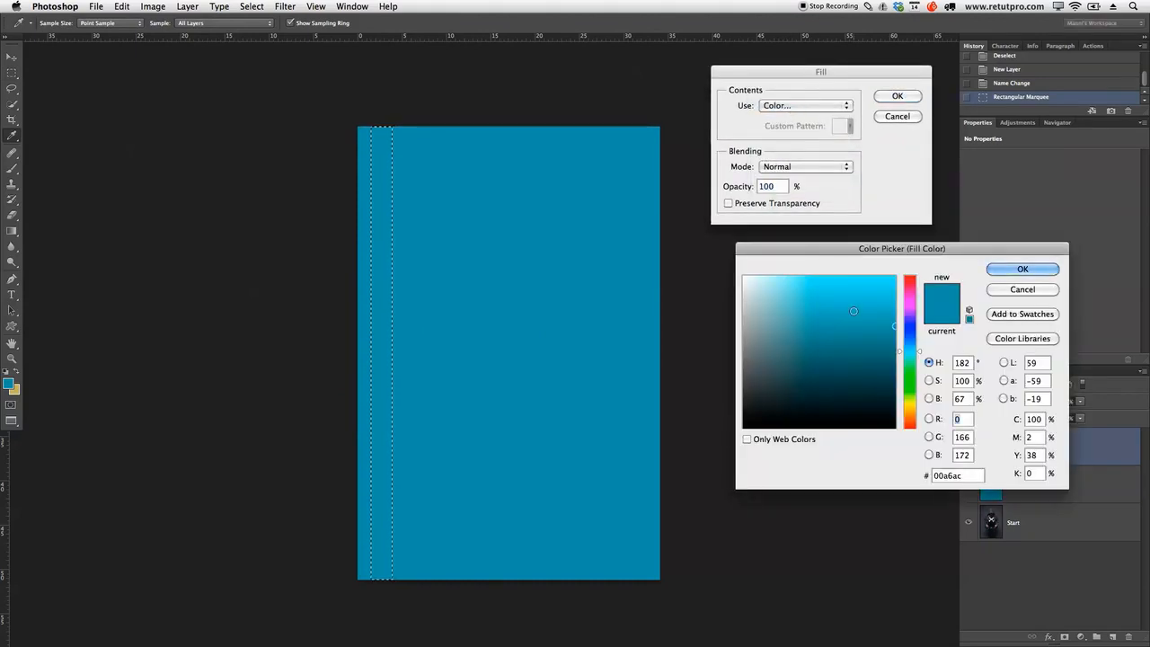
click(14, 389)
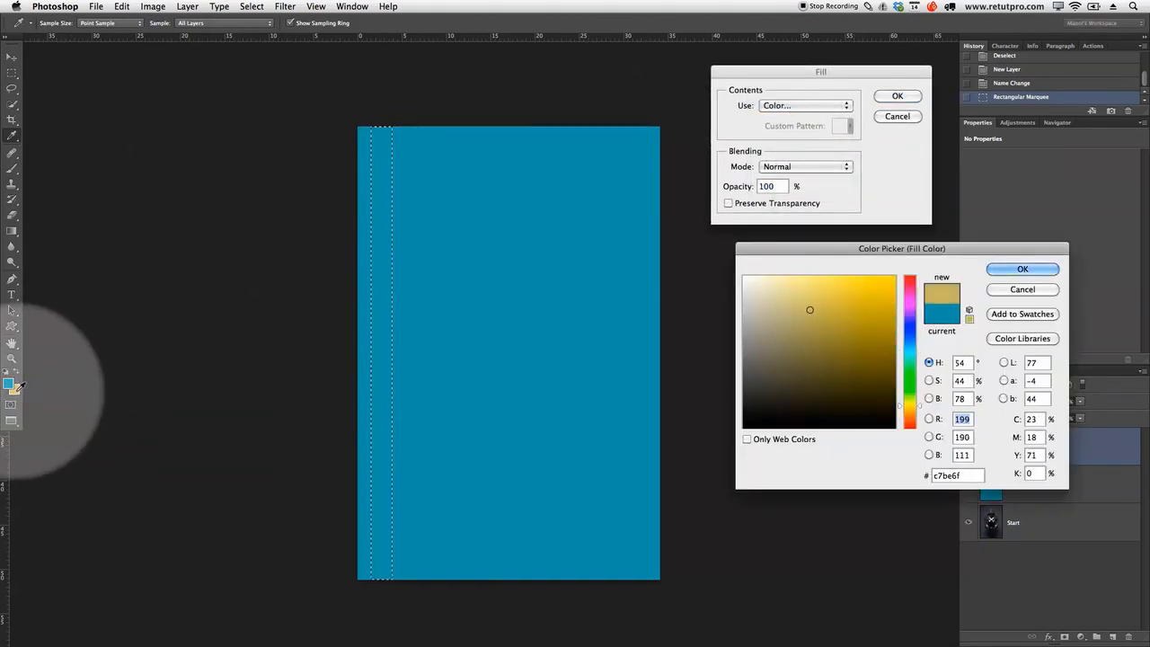
click(1007, 271)
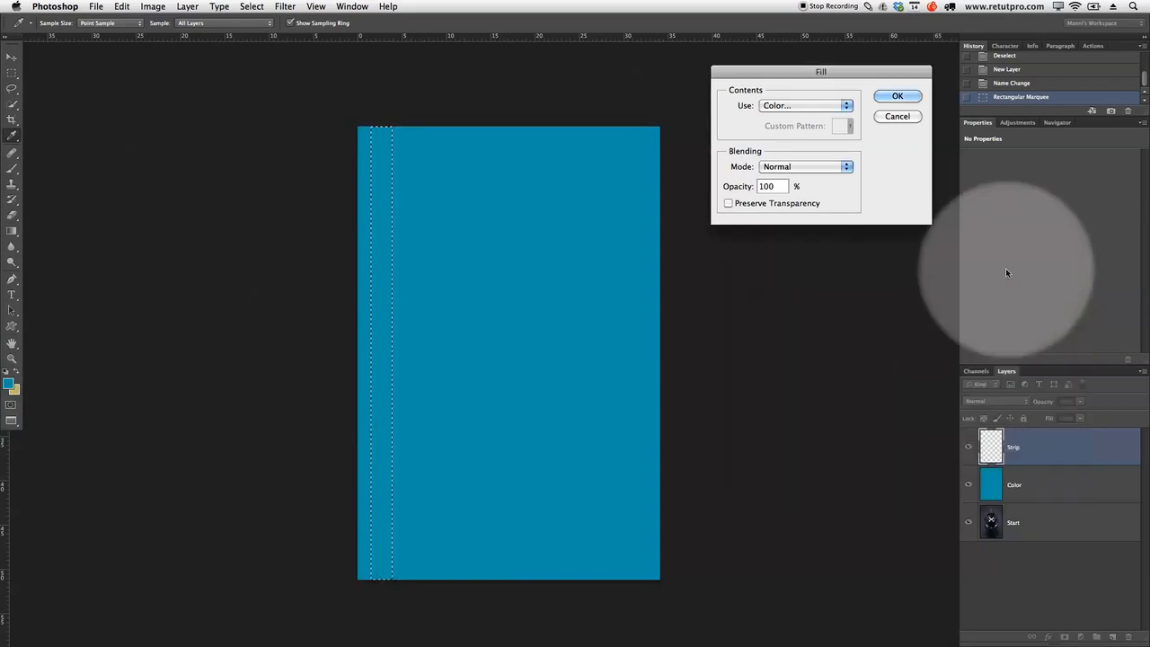
click(887, 96)
key(ctrl+d)
- Stretch the yellow strip upward past the canvas's upper edge to about 133% of its height
drag(488, 180, 494, 226)
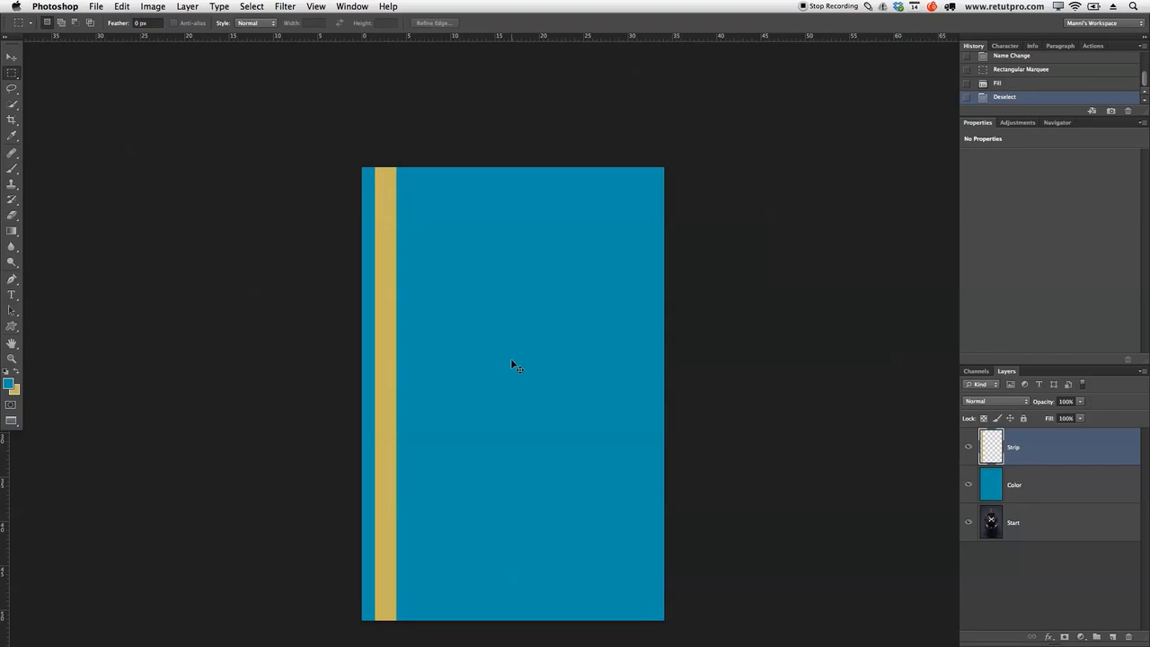
key(ctrl+t)
drag(385, 167, 385, 54)
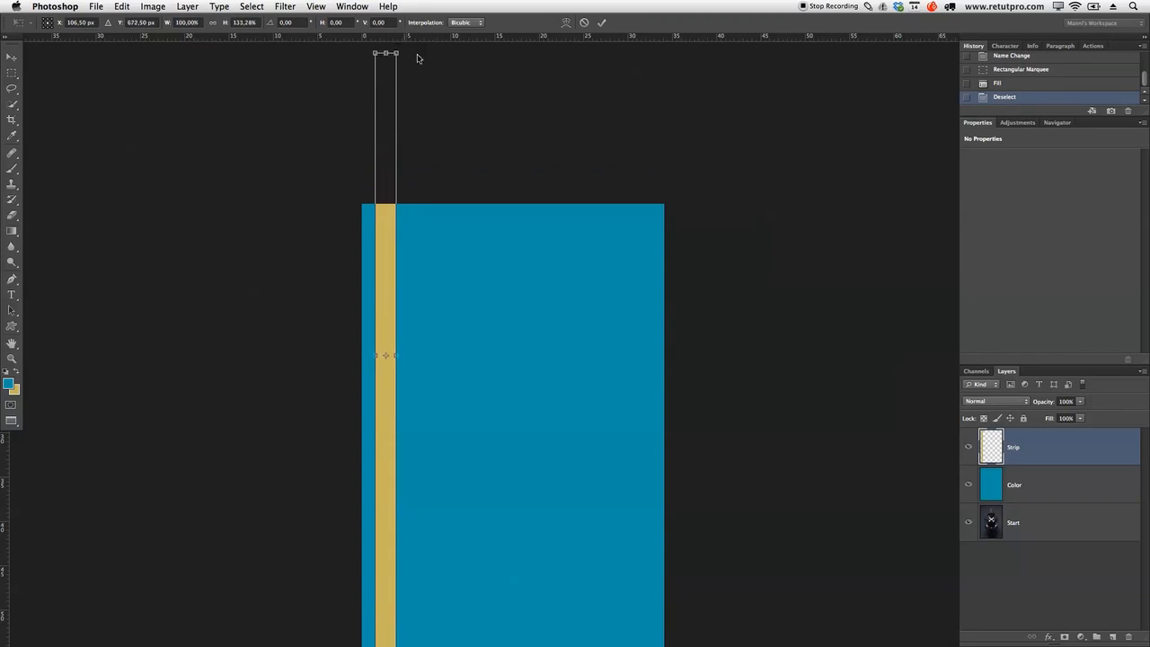
click(602, 23)
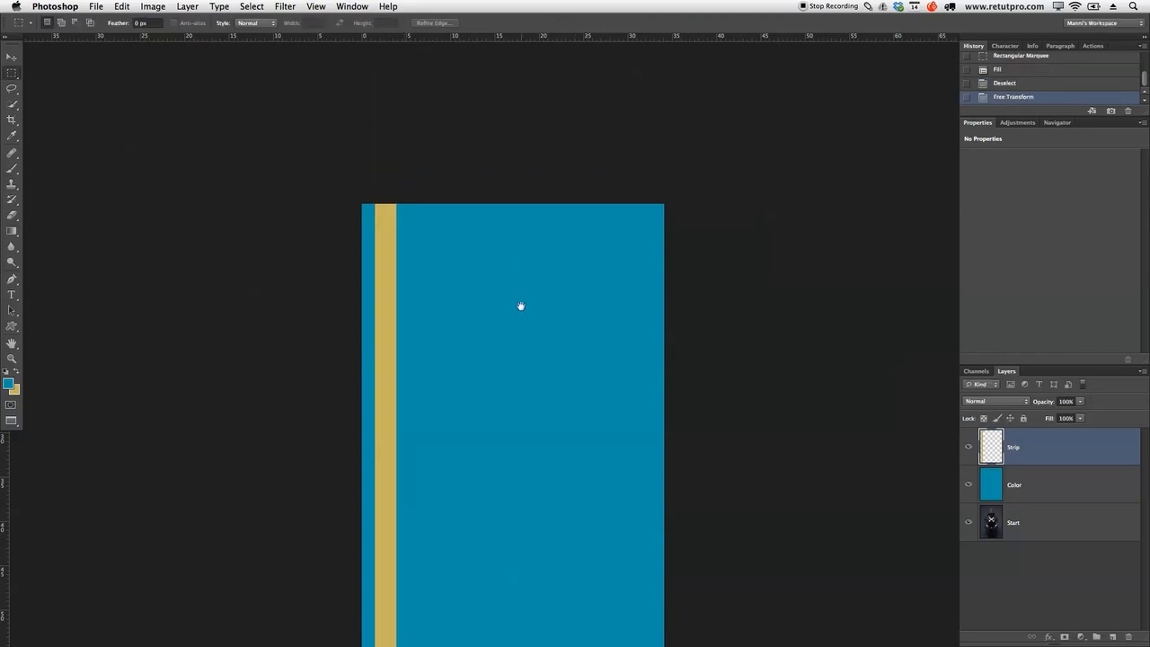
- Rotate the strip about 33.7 degrees and position it diagonally from the canvas's lower-left corner to its upper-right corner
drag(517, 291, 527, 211)
key(z)
drag(540, 260, 530, 259)
drag(550, 216, 539, 279)
key(super+t)
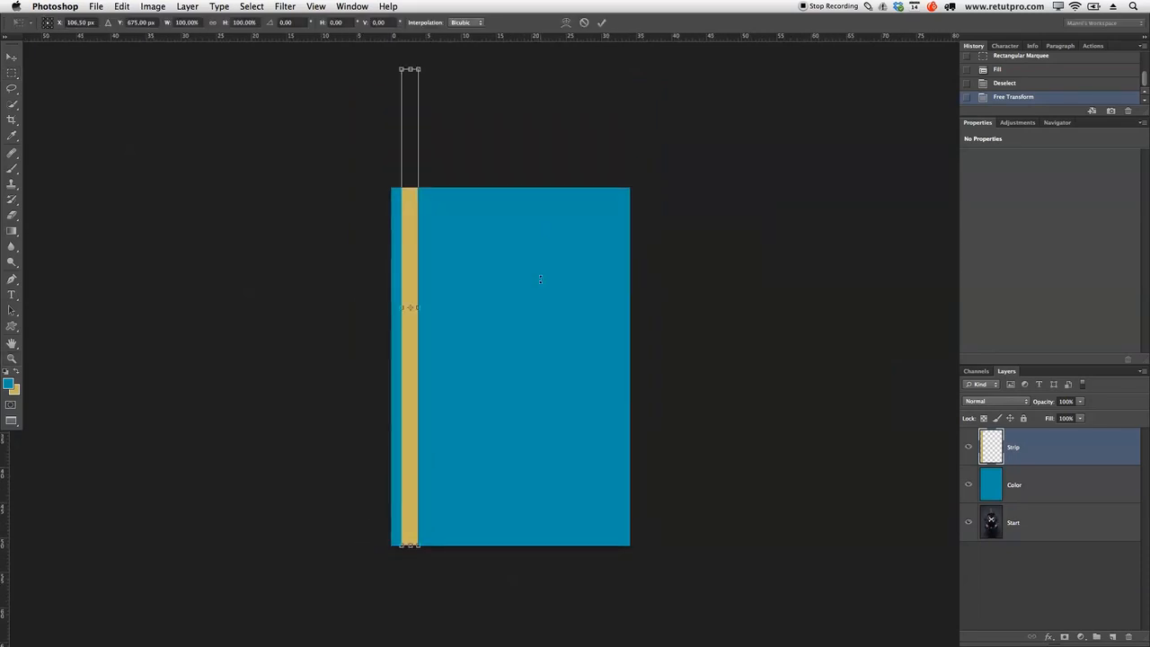
drag(432, 96, 535, 157)
drag(421, 298, 514, 337)
drag(695, 300, 708, 311)
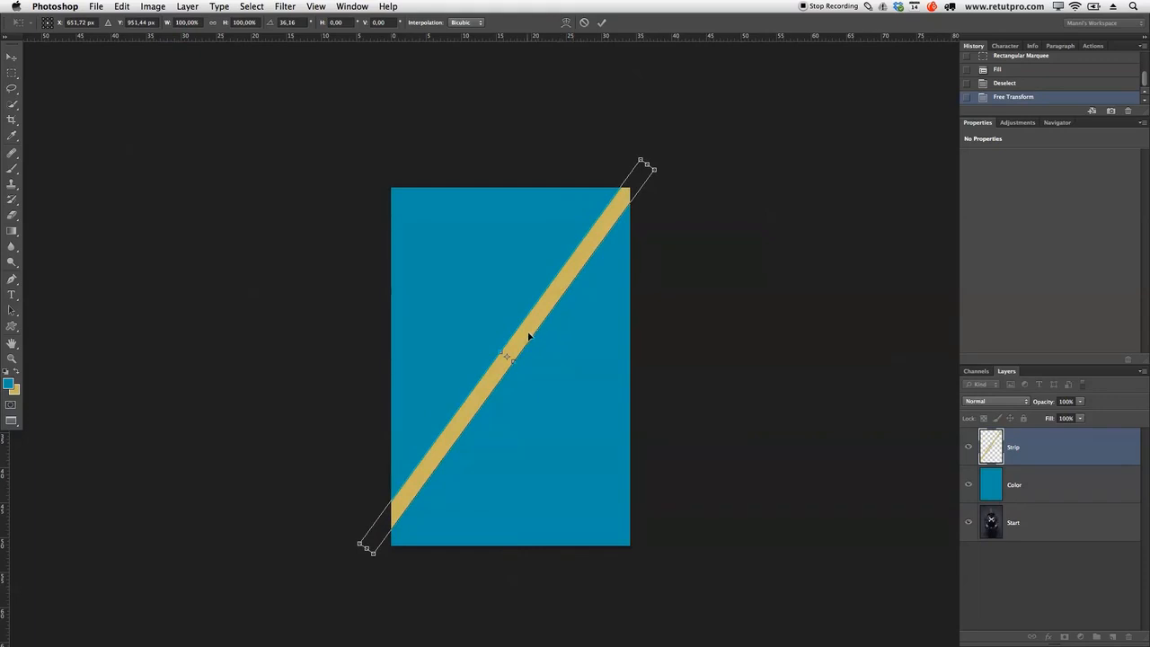
drag(528, 336, 536, 341)
drag(729, 290, 727, 284)
click(601, 23)
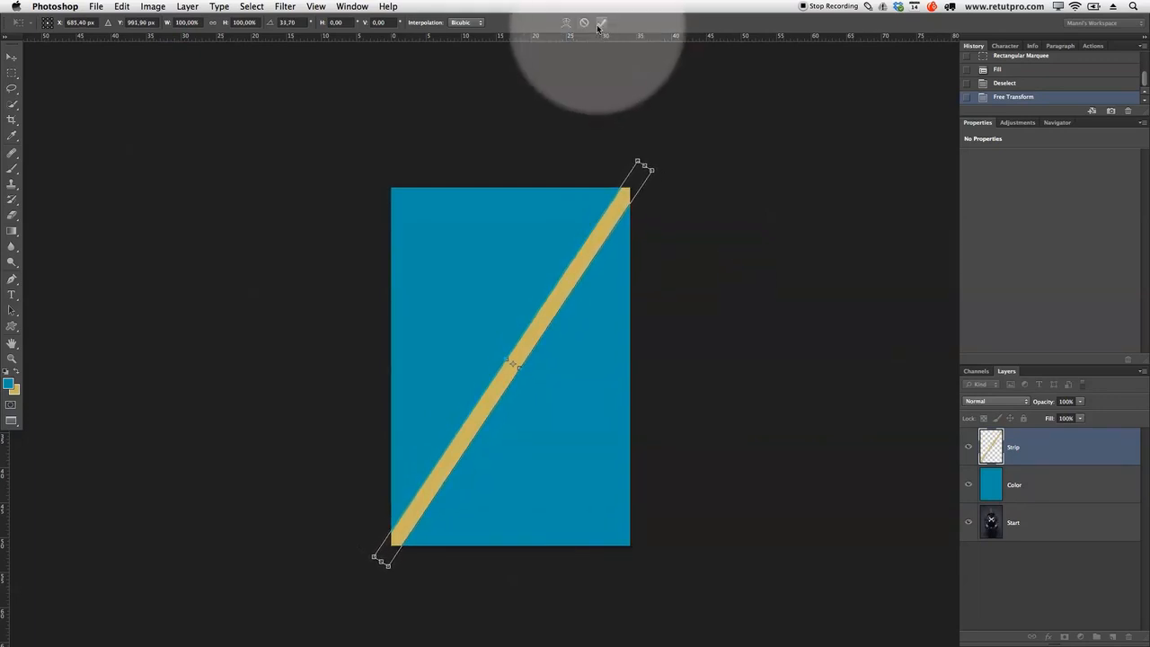
- Duplicate the Strip layer and offset the copy toward the upper left as a parallel stripe
key(z)
key(v)
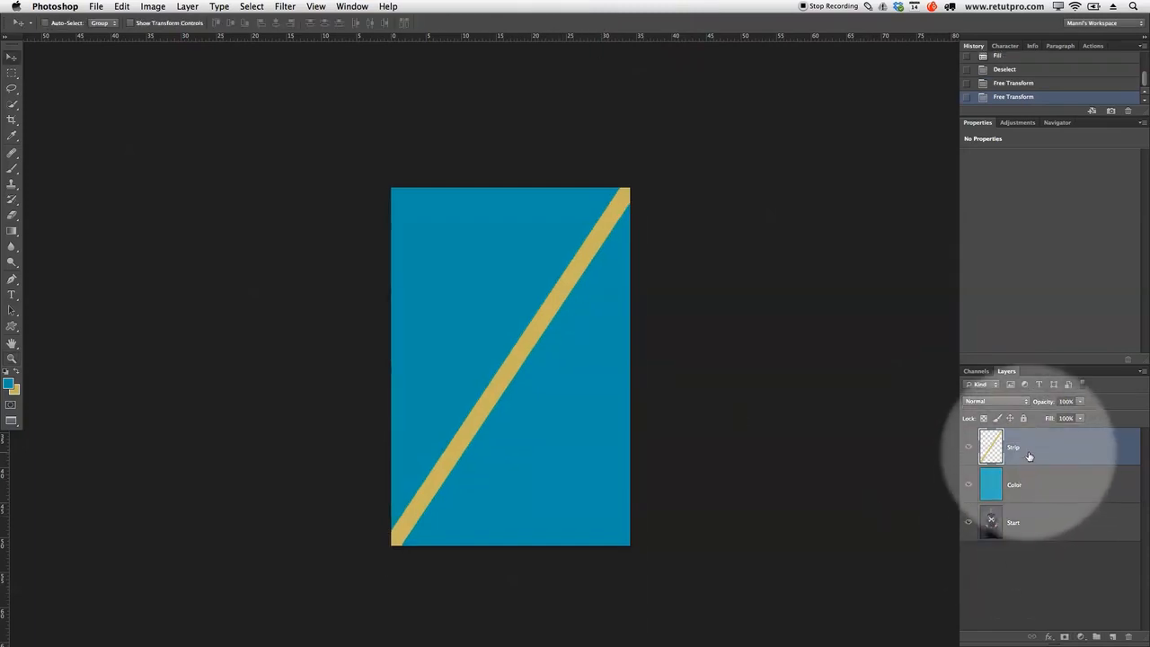
key(super+j)
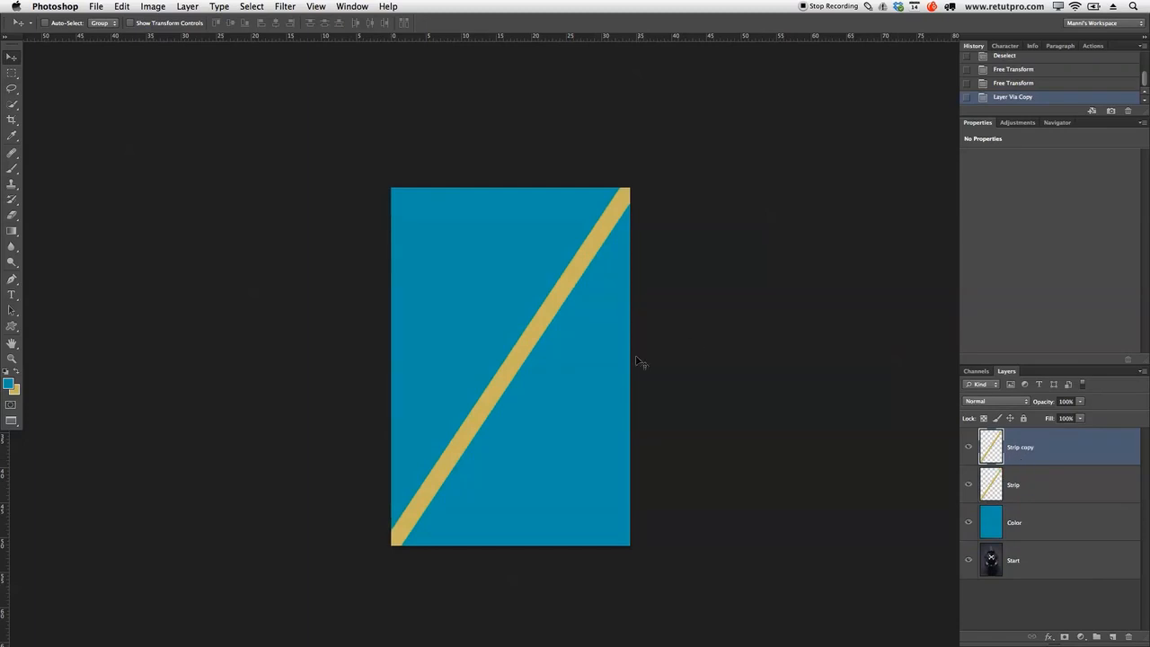
drag(598, 366, 562, 345)
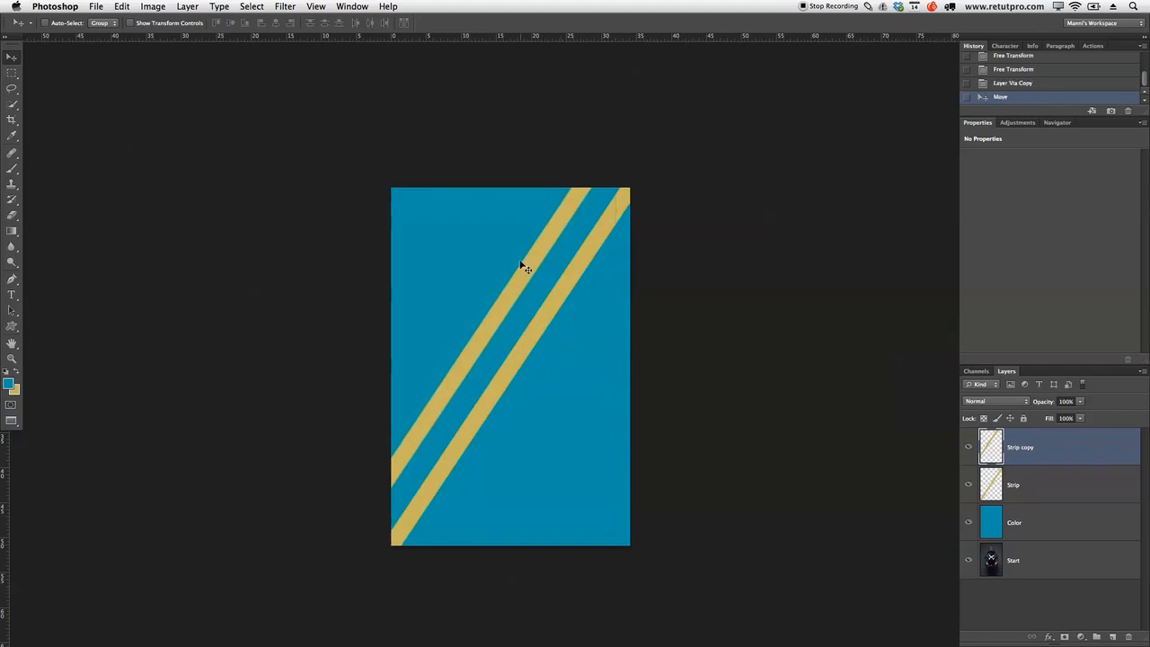
drag(337, 38, 374, 204)
drag(589, 204, 592, 36)
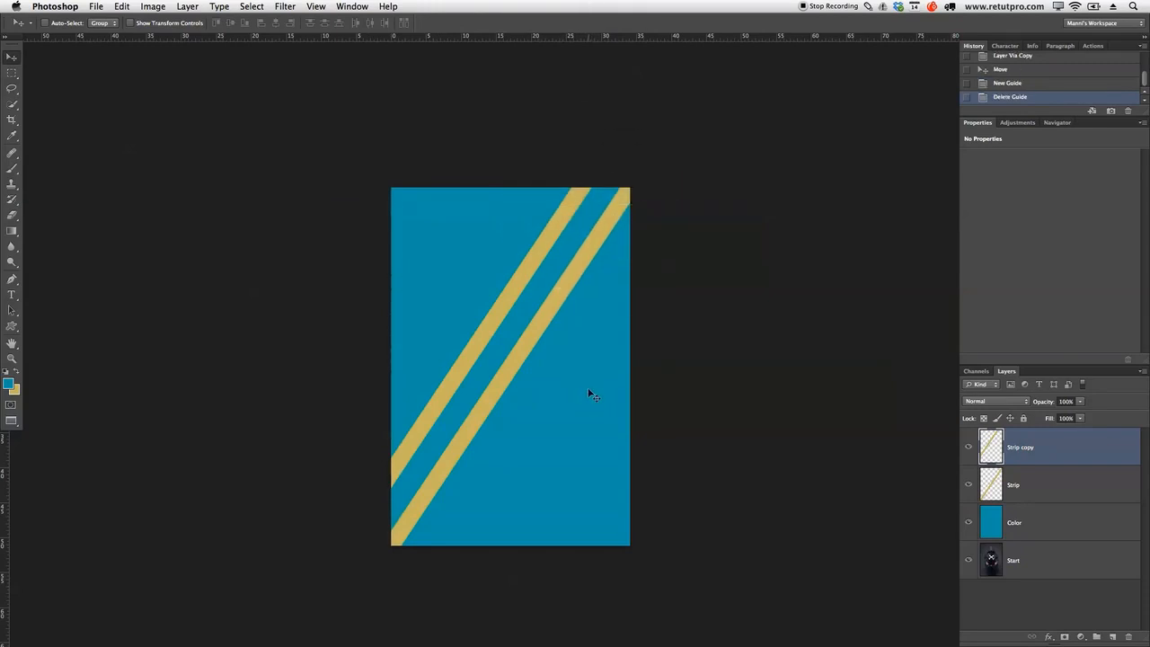
- Duplicate the pair of strip layers twice and space the copies evenly to cover the canvas's upper-left half
click(1054, 529)
shift+click(1036, 486)
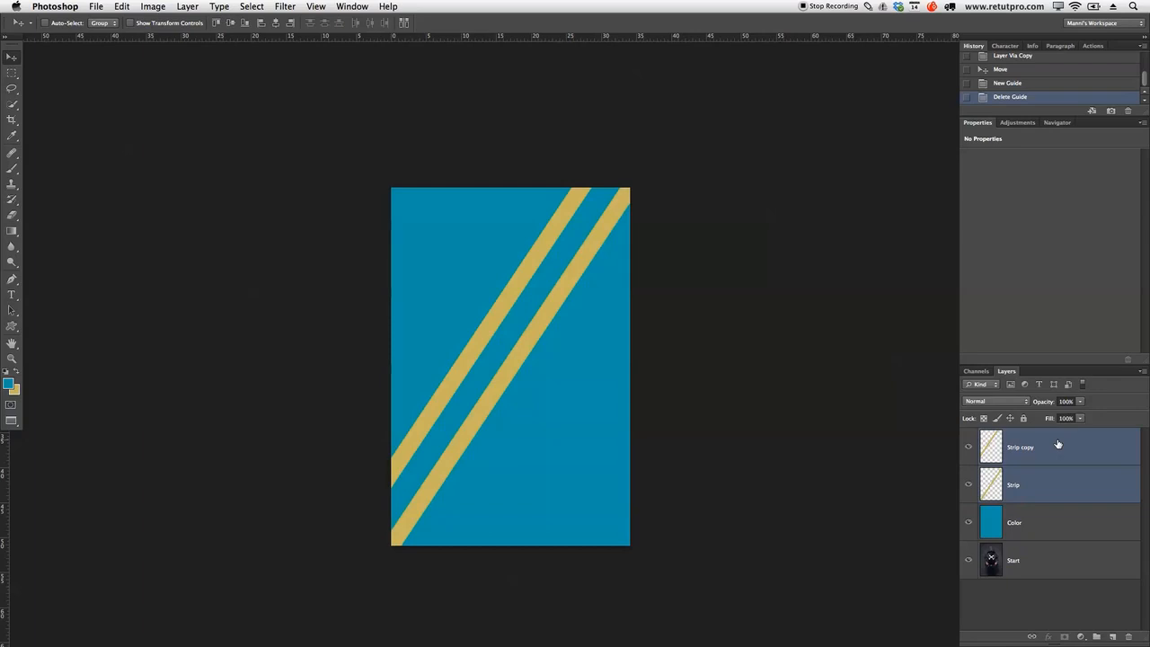
key(super+j)
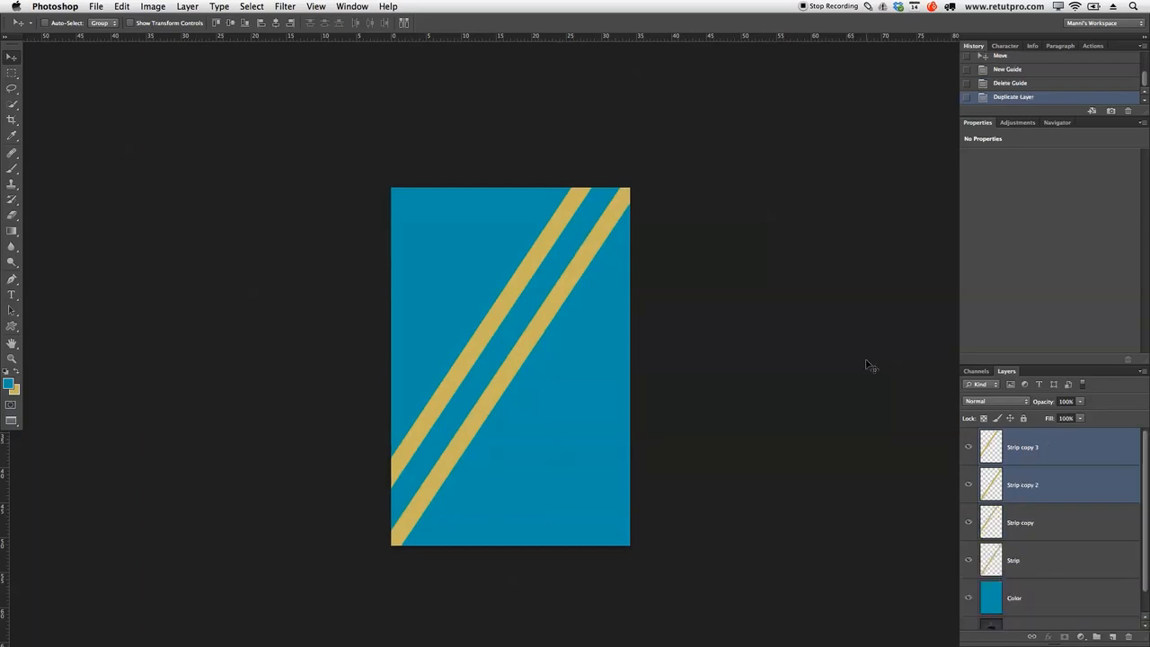
drag(530, 358, 448, 260)
key(super+j)
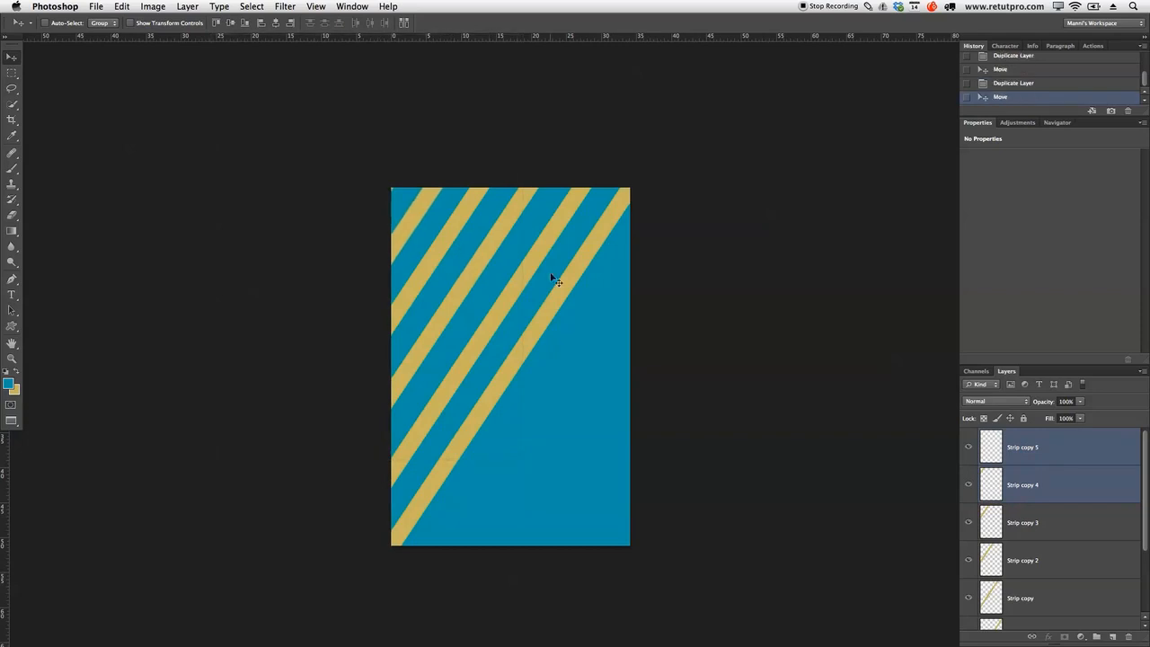
- Duplicate the strip pair three more times and space the copies evenly across the canvas's lower-right half
key(super+j)
drag(594, 447, 736, 539)
drag(624, 412, 624, 417)
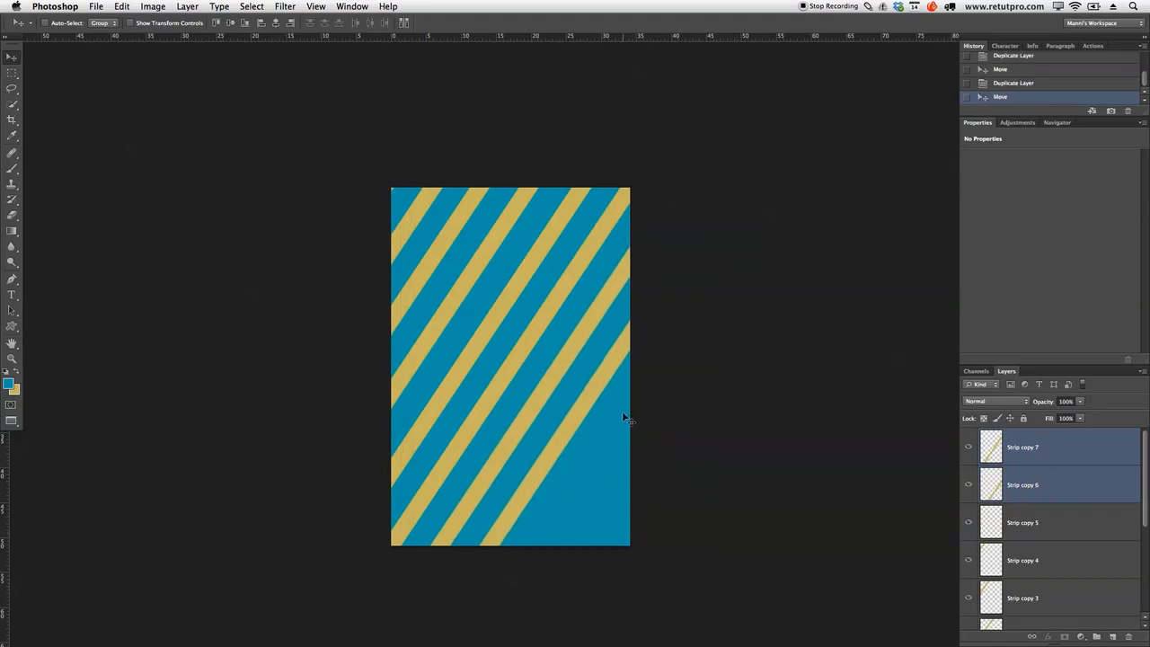
key(super+j)
drag(700, 490, 665, 479)
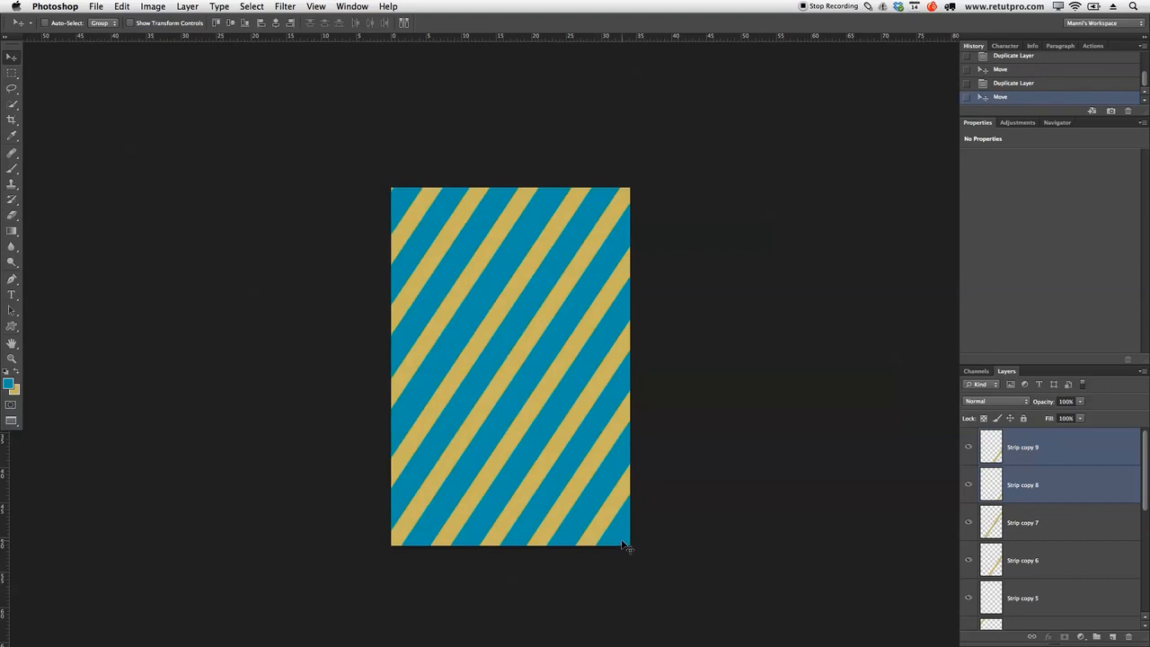
drag(620, 546, 658, 546)
- Group all the strip layers, from Strip up to Strip copy 11, and name the group Pattern 1
drag(1045, 365, 1044, 220)
drag(1145, 330, 1147, 478)
click(1064, 535)
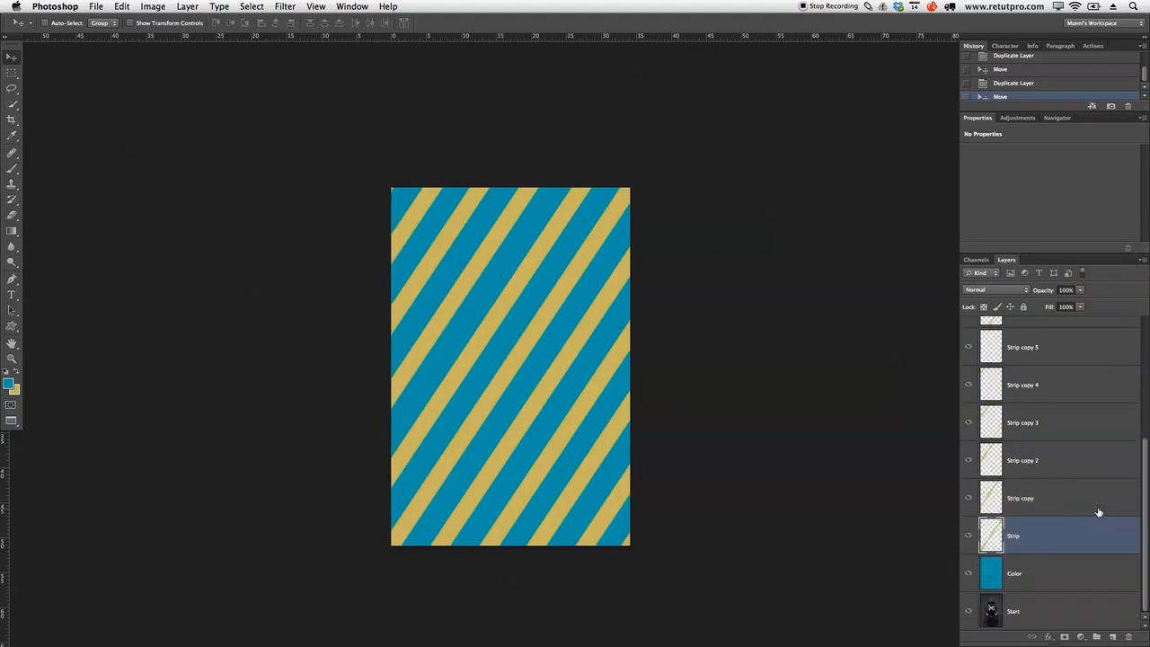
drag(1144, 496, 1140, 348)
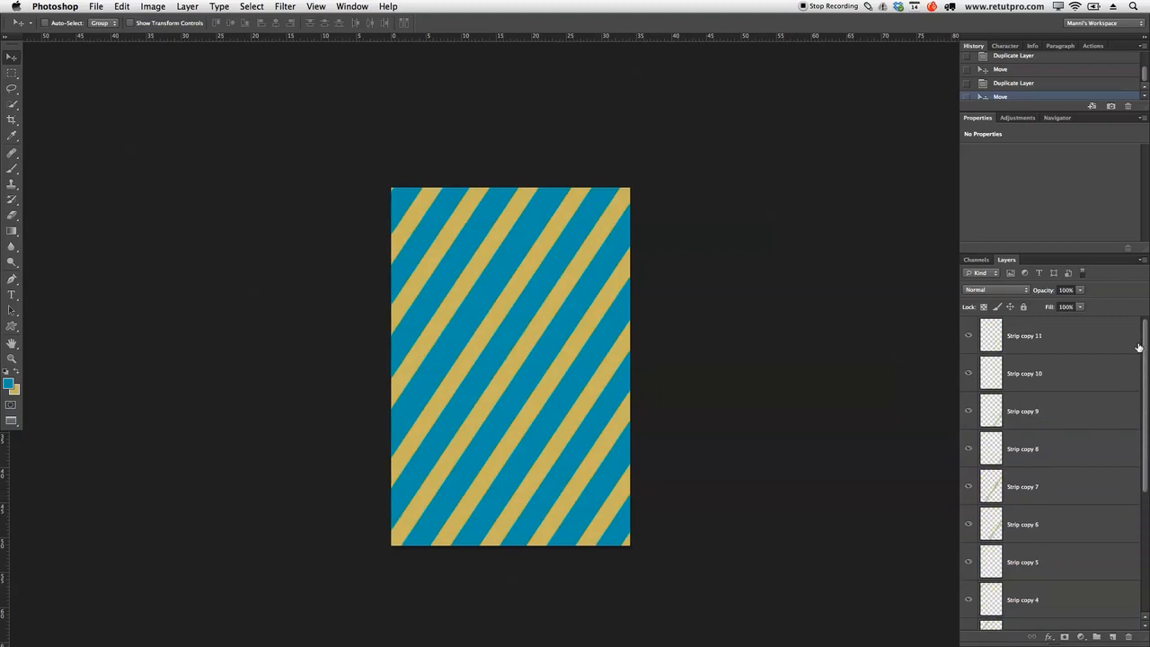
shift+click(1041, 338)
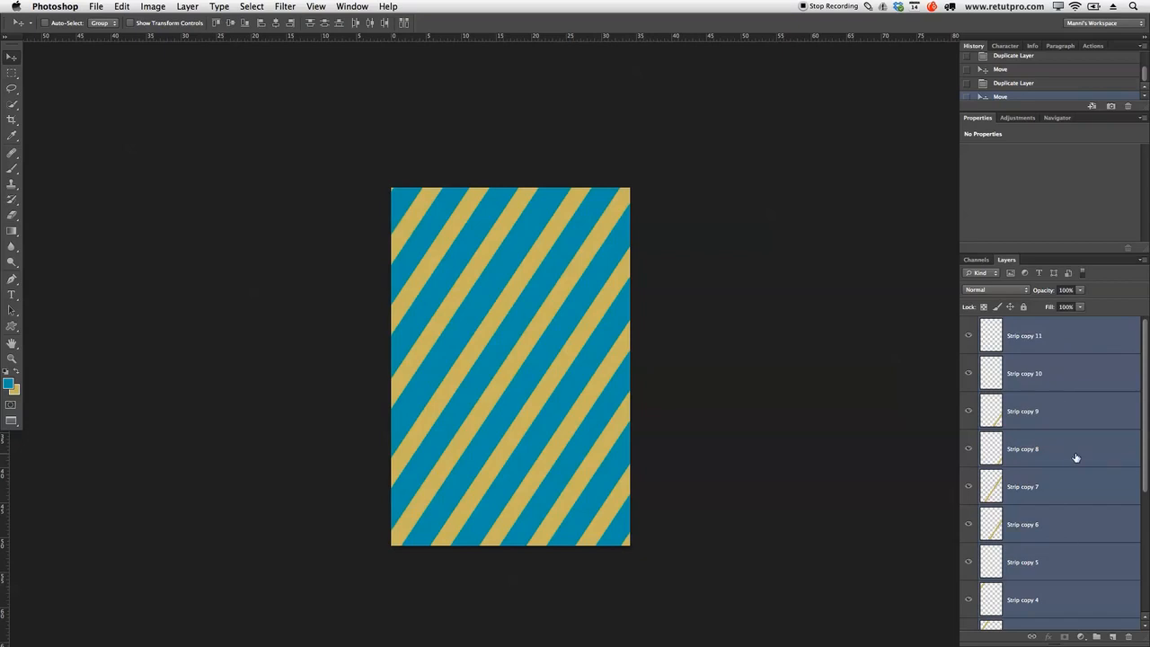
key(super+g)
double_click(1010, 326)
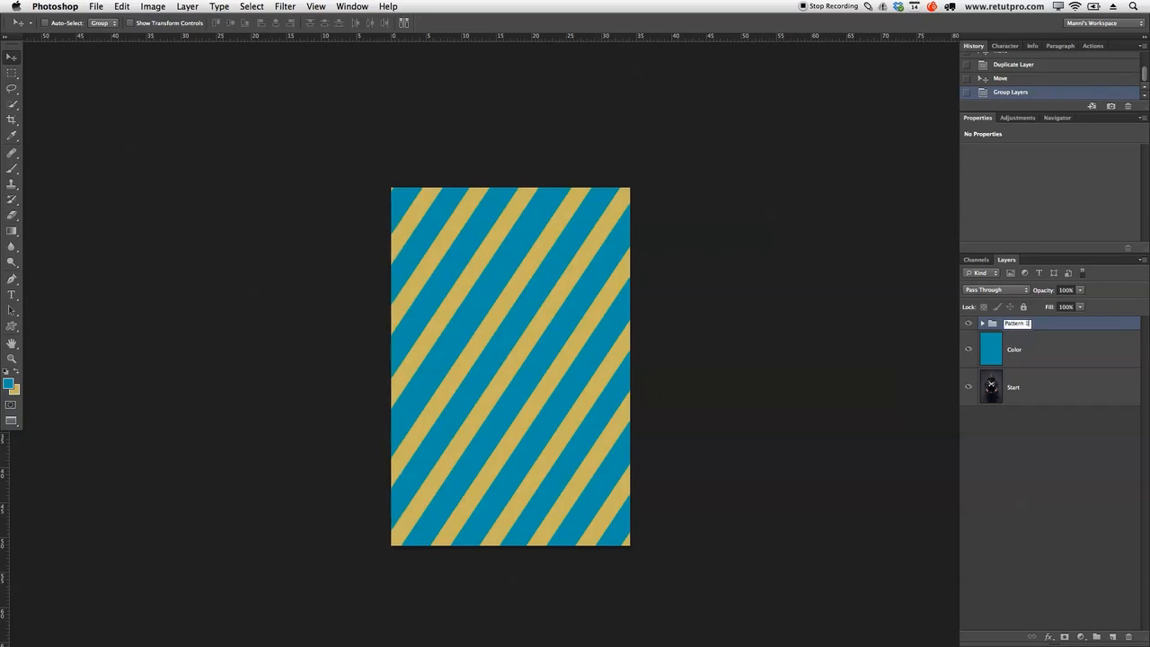
key(Return)
- Duplicate the Pattern 1 group and rename the copy Pattern 2
key(super+j)
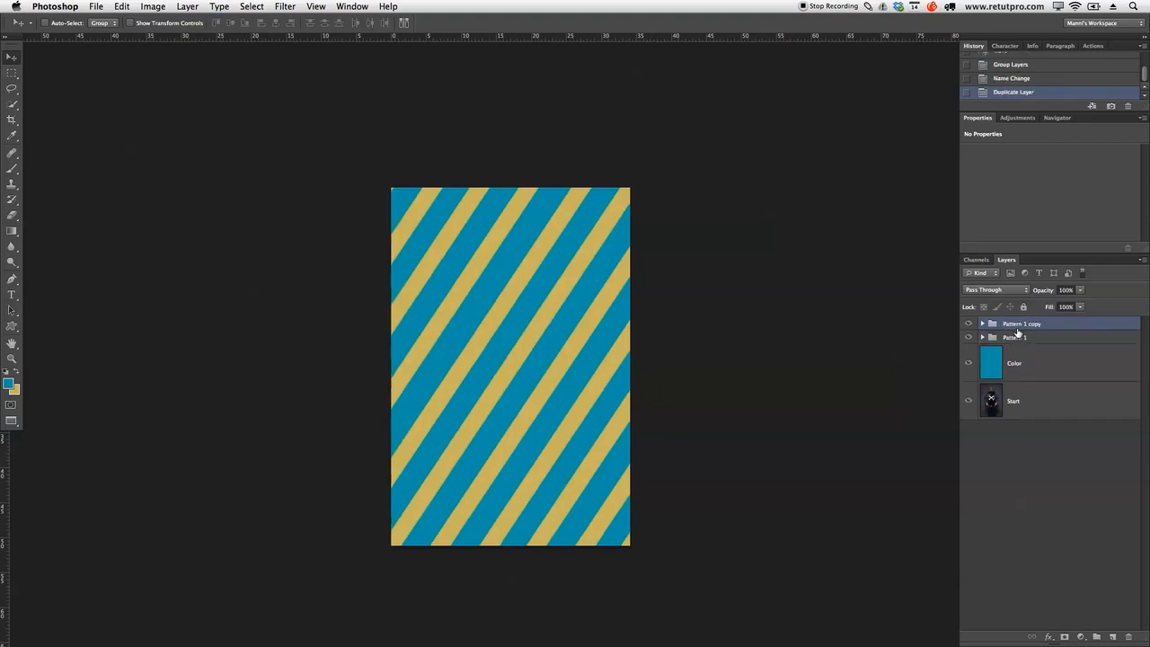
double_click(1020, 324)
key(BackSpace)
text(2)
key(Return)
- Rotate the Pattern 2 group to about -24 degrees so its stripes cross those of Pattern 1
key(super+t)
drag(868, 210, 856, 151)
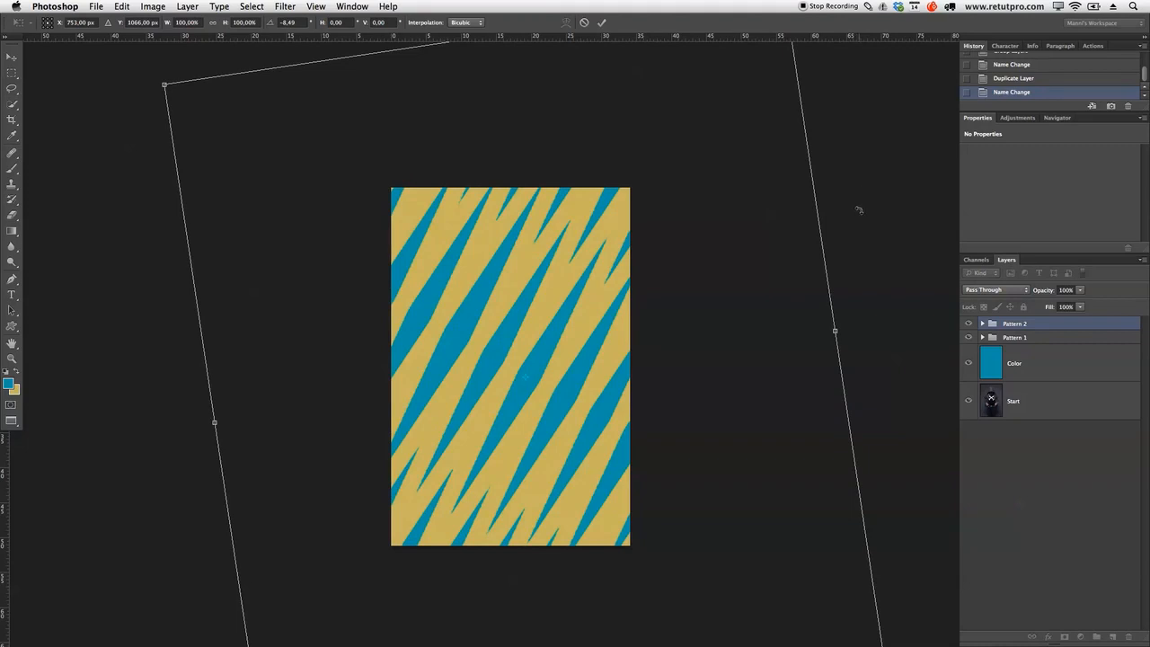
drag(864, 224, 845, 137)
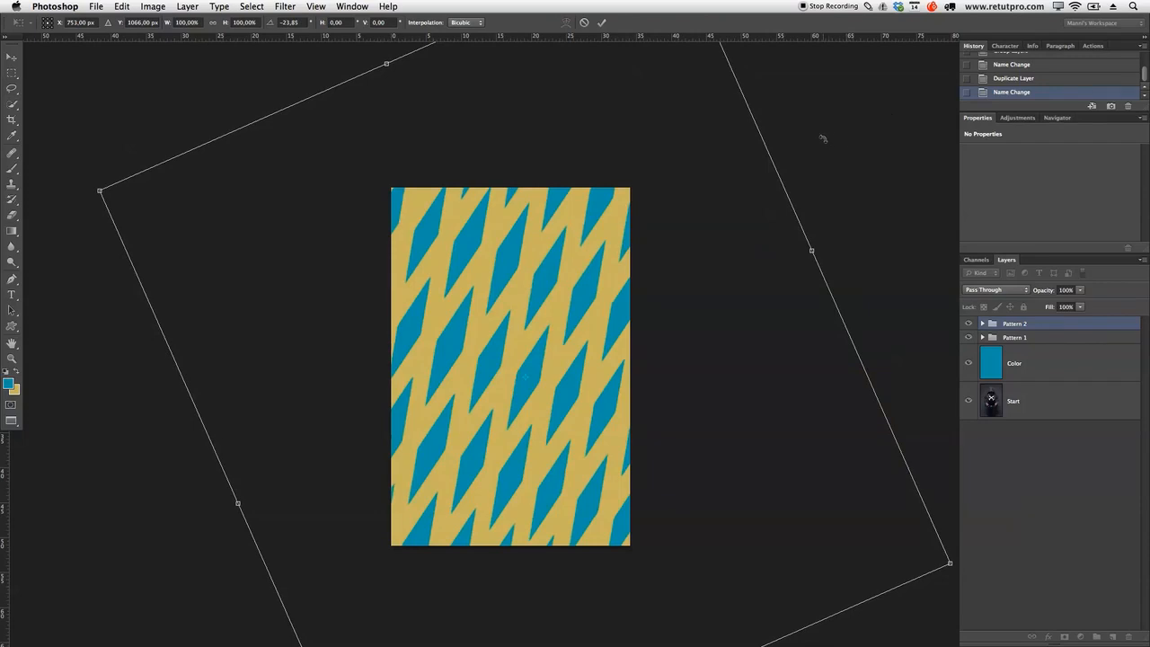
click(604, 23)
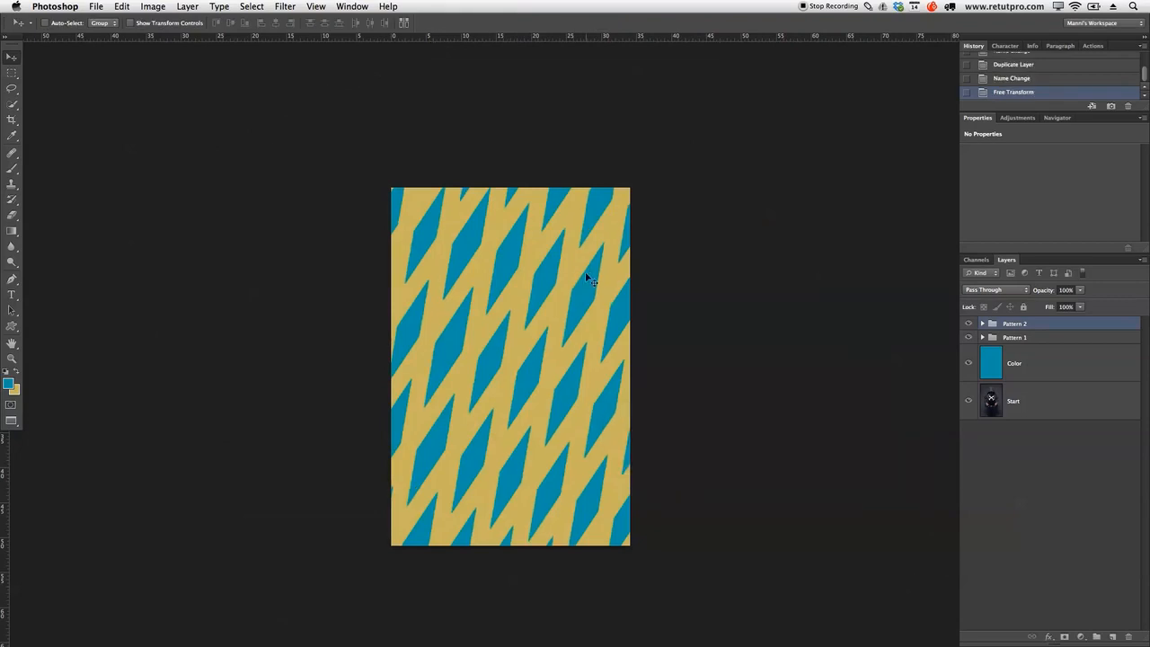
- Stamp all visible layers into a new top layer and name it Pattern
key(ctrl+shift+alt+e)
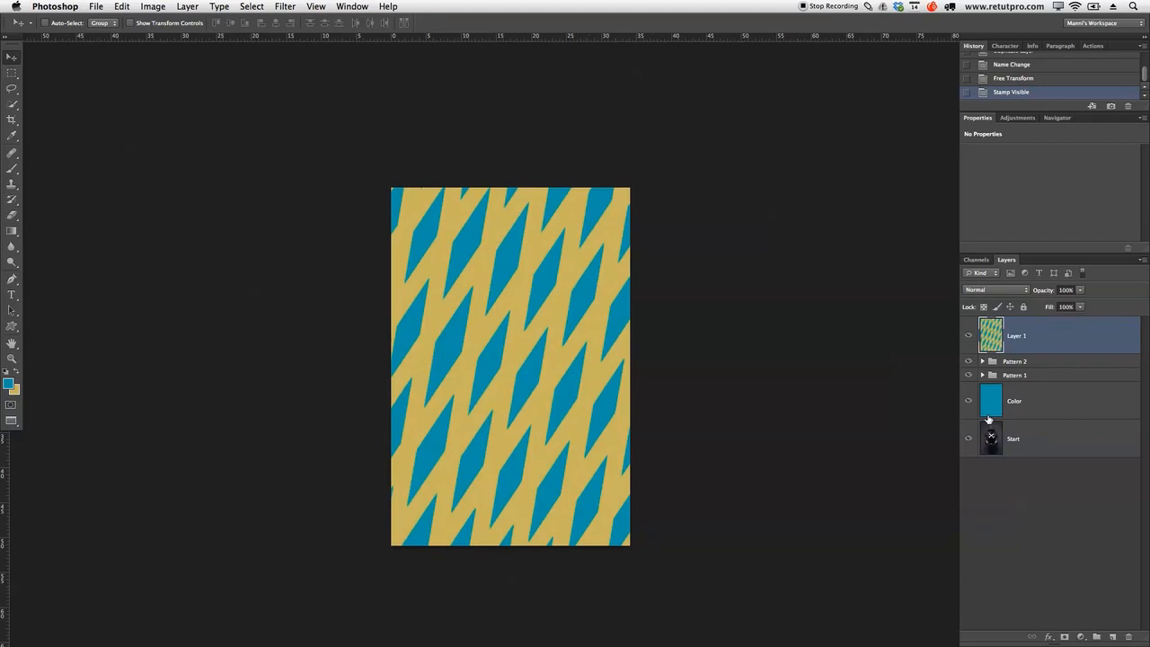
double_click(1016, 336)
text(Pattern)
key(Return)
- Group the layers from Pattern down to Color, leaving Start outside, and name the group Pattern
shift+click(1079, 406)
key(super+g)
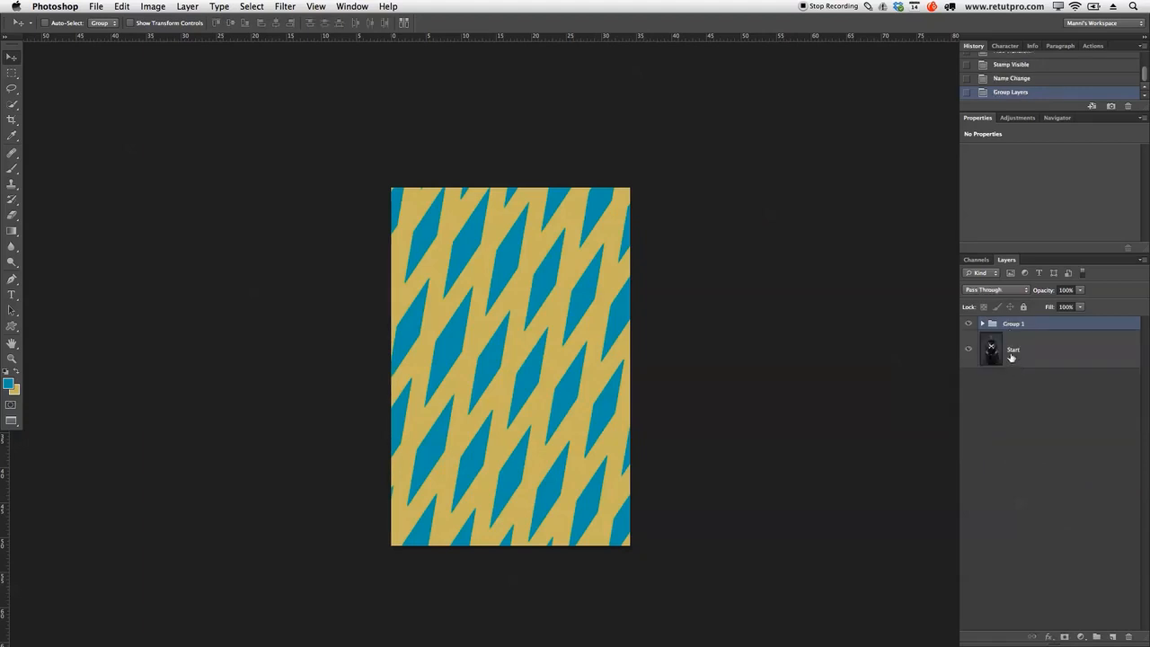
double_click(1014, 324)
key(Return)
- Define the striped artwork as a reusable pattern, replacing the name before the .nef extension with Funky10
click(187, 6)
mouse_move(121, 6)
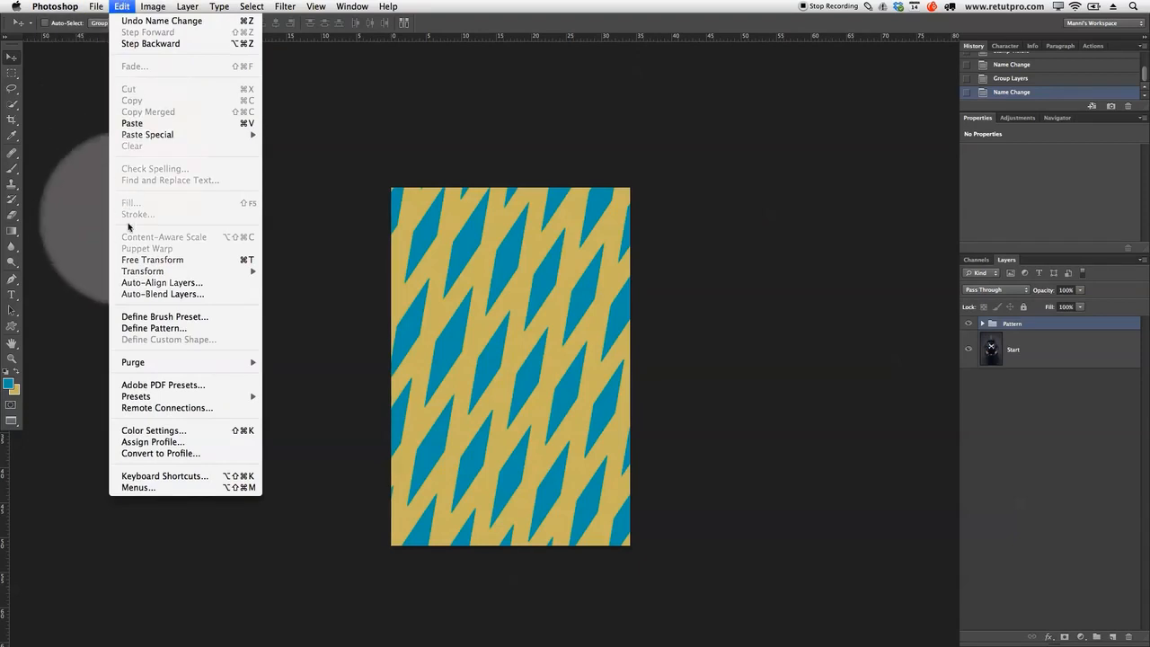
click(154, 329)
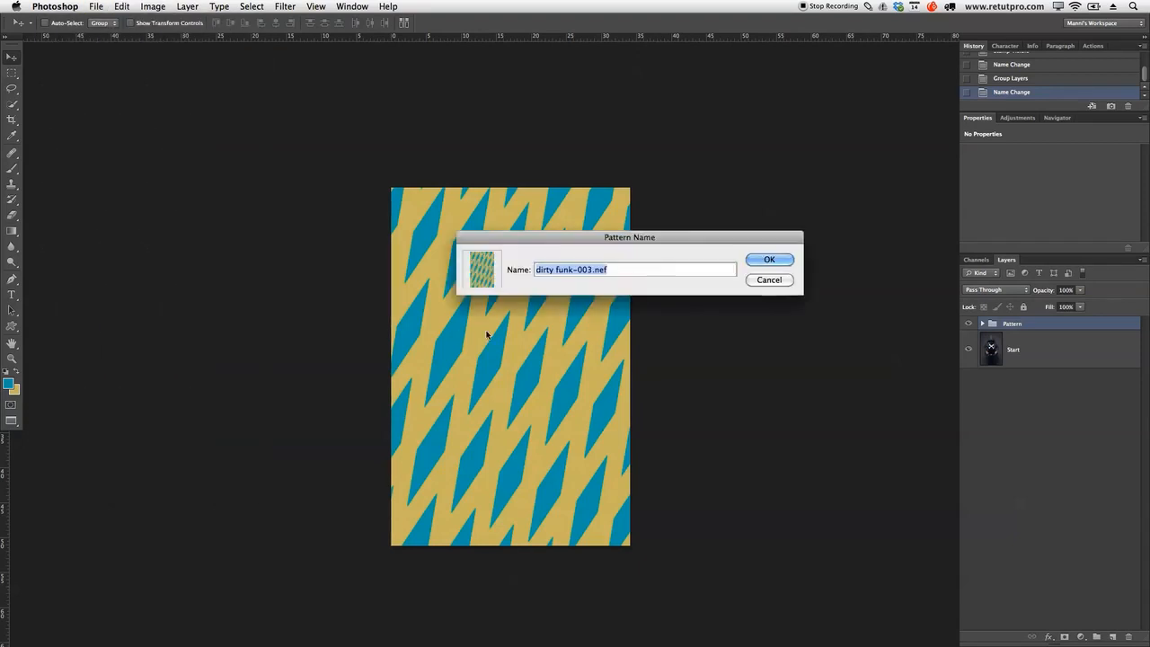
drag(548, 237, 512, 100)
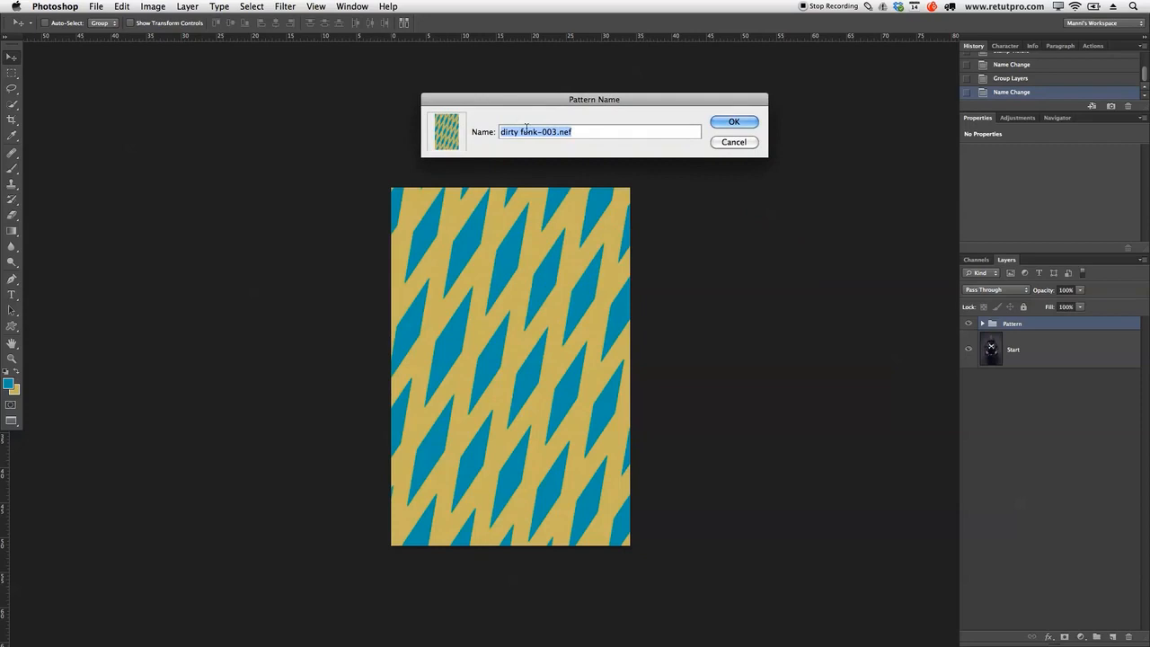
drag(557, 132, 497, 132)
key(BackSpace)
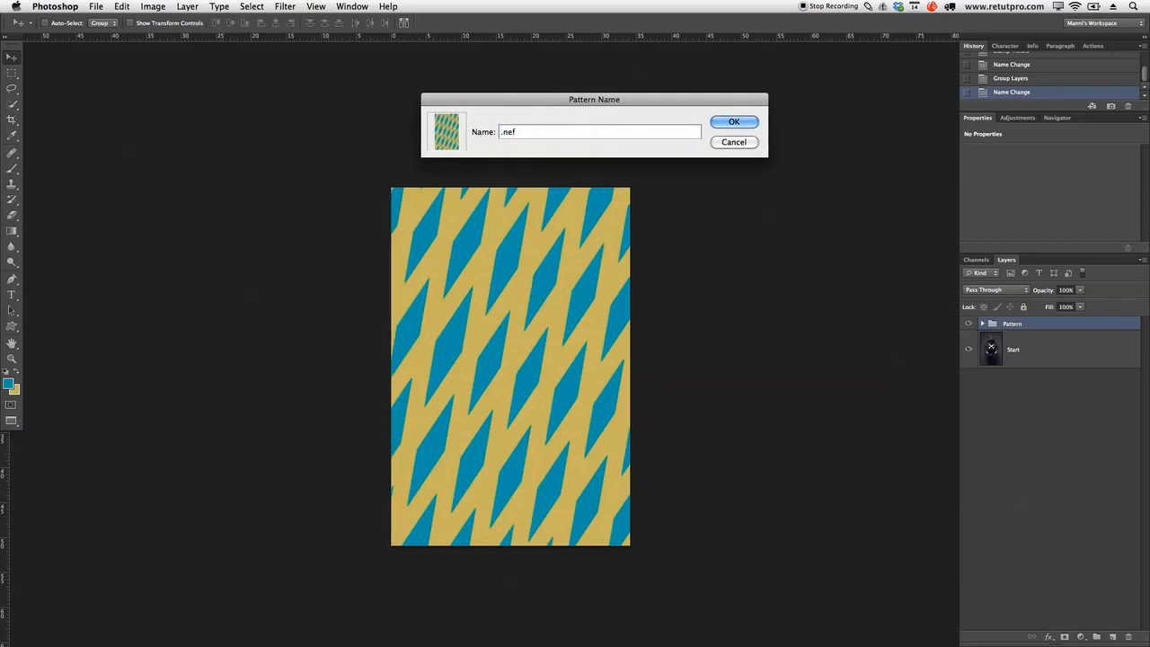
text(Funky10)
click(732, 123)
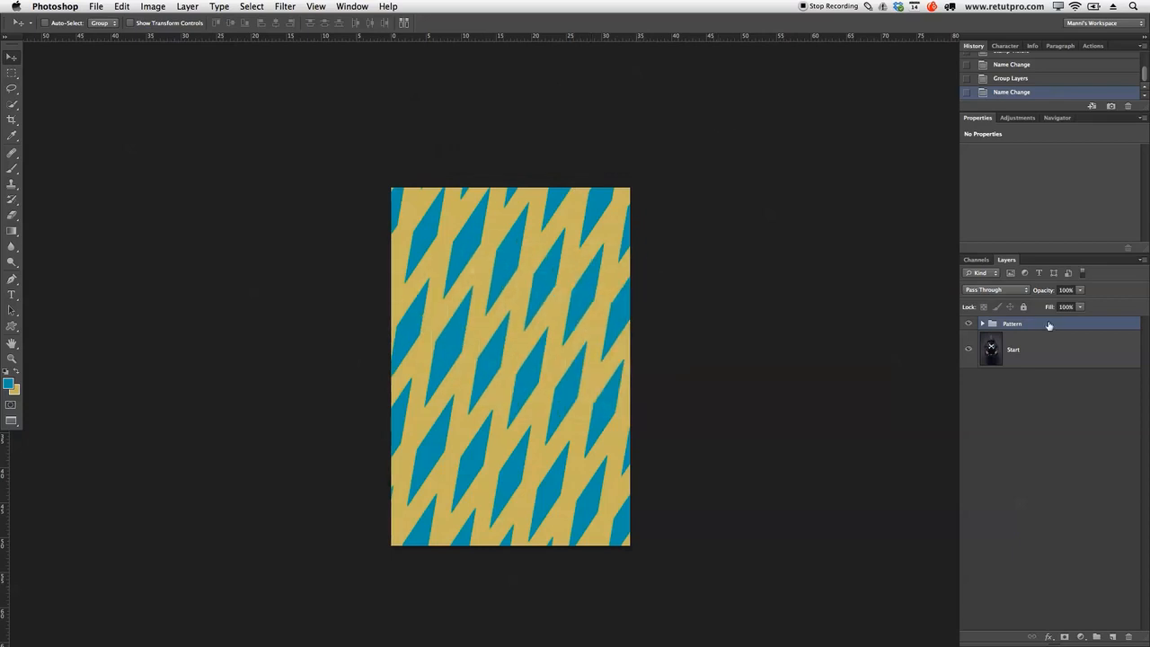
- Add a pattern fill layer above the Pattern group, using the newly defined yellow-and-blue pattern at 100% scale
click(1082, 636)
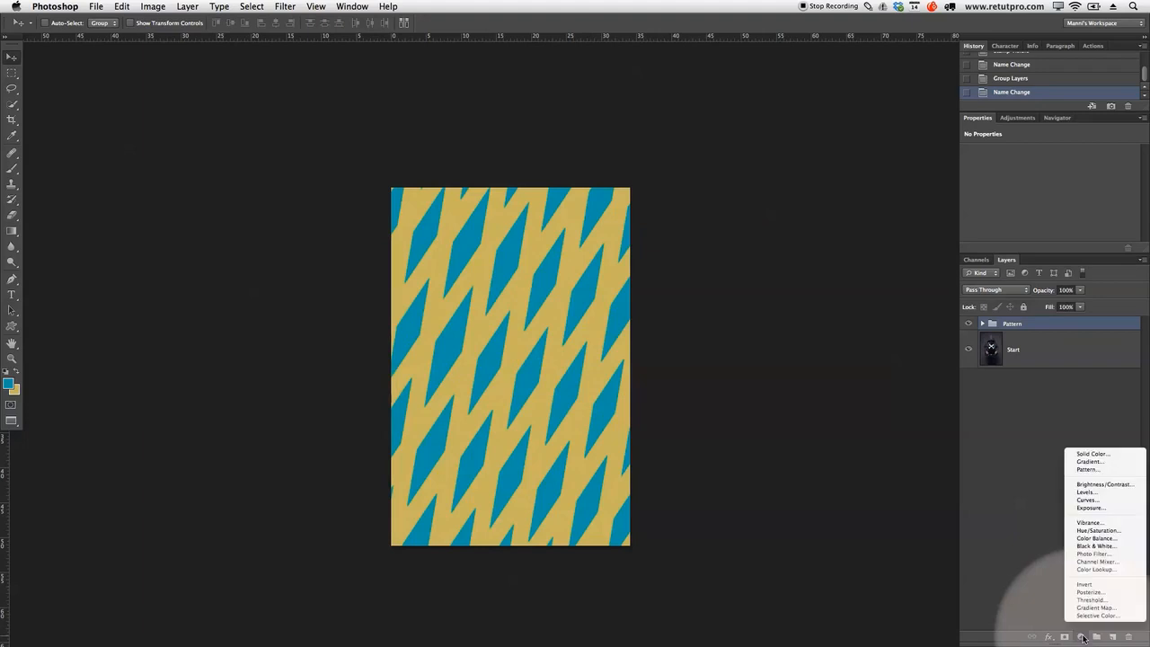
click(1091, 469)
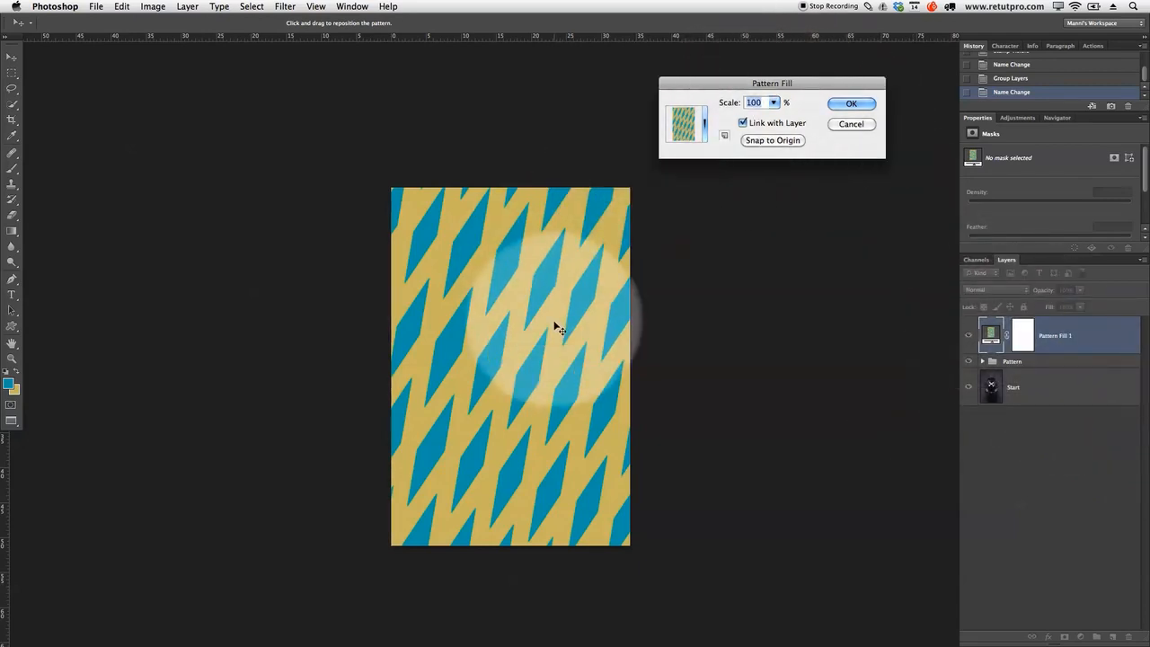
click(704, 123)
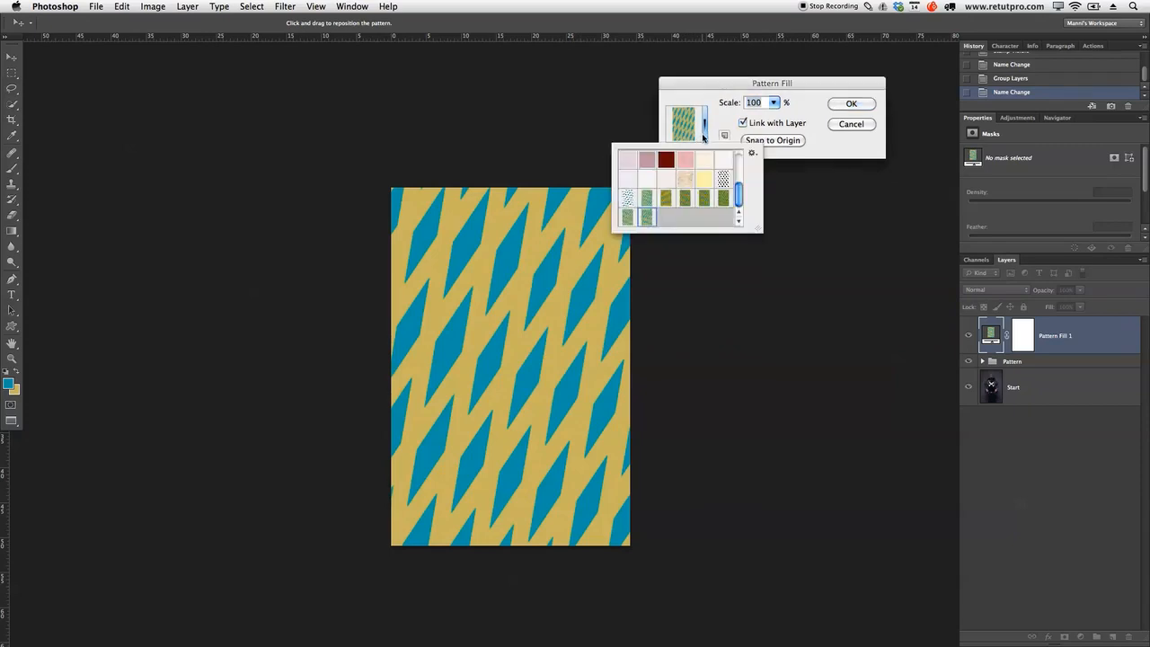
click(628, 199)
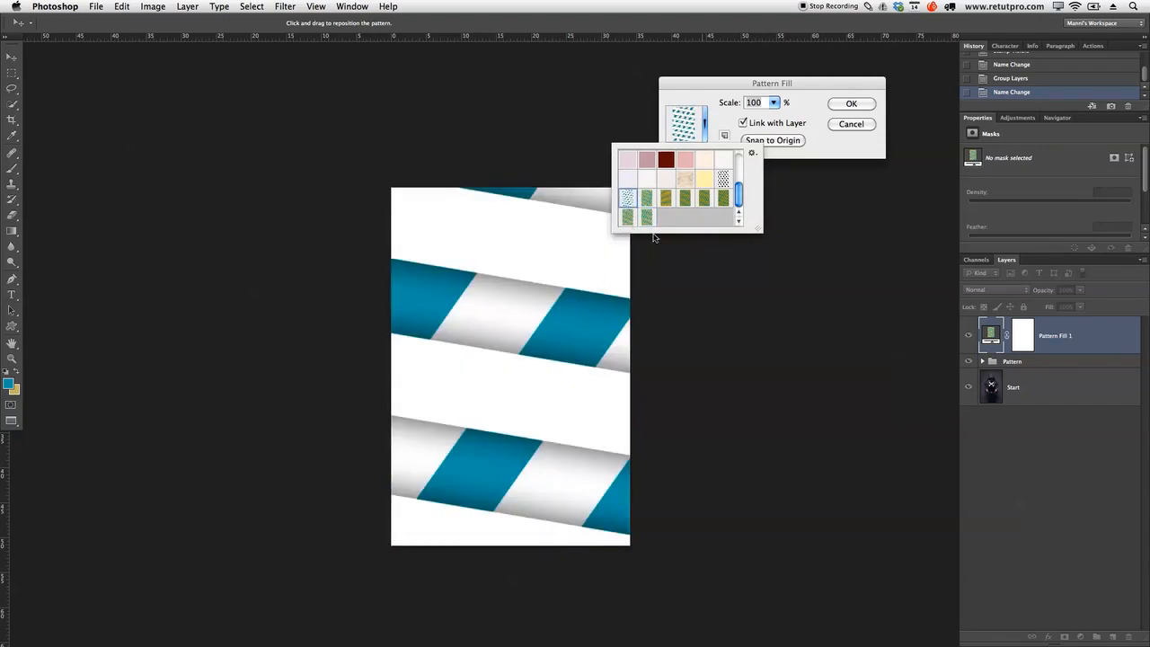
click(647, 199)
click(665, 199)
click(683, 201)
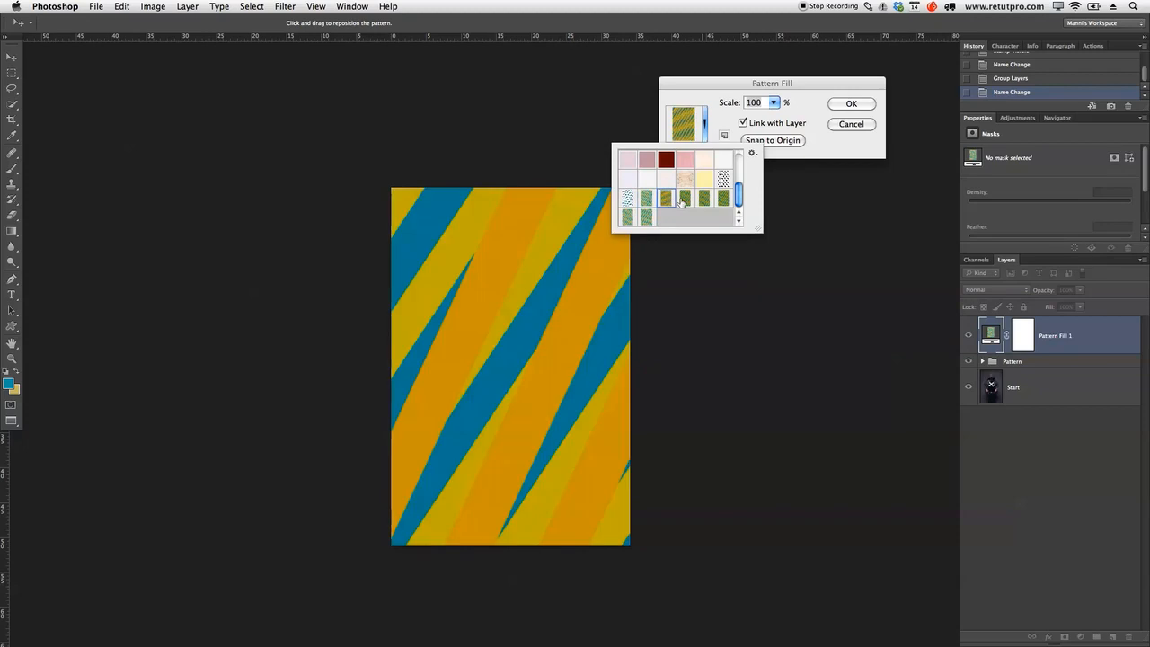
click(647, 216)
click(682, 178)
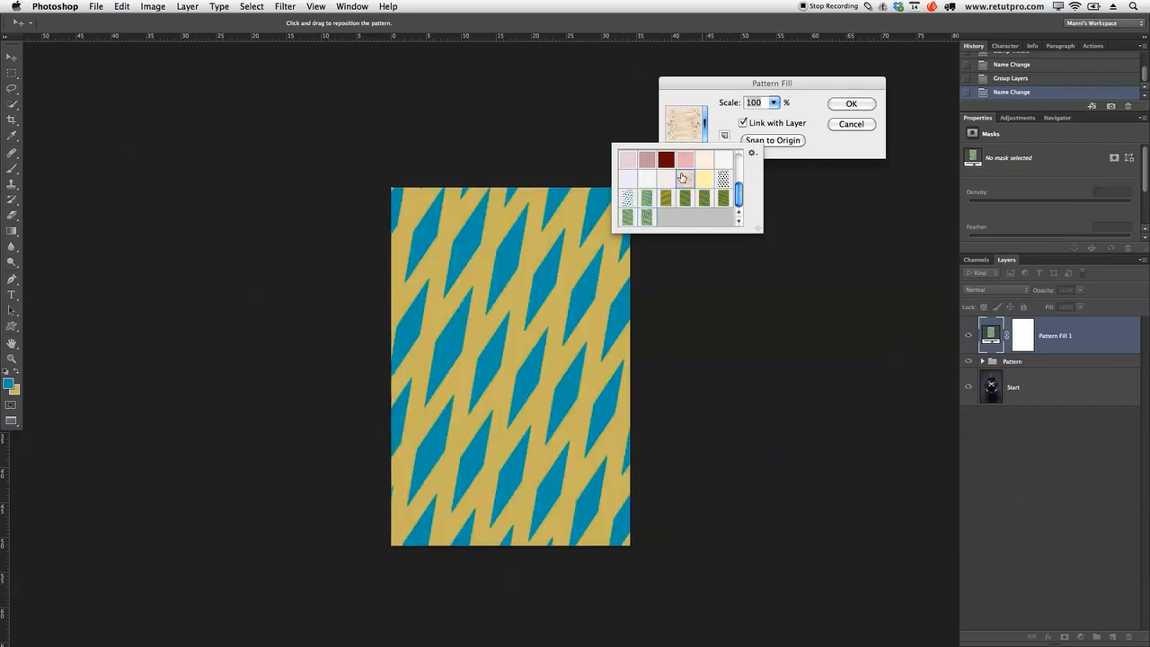
click(648, 216)
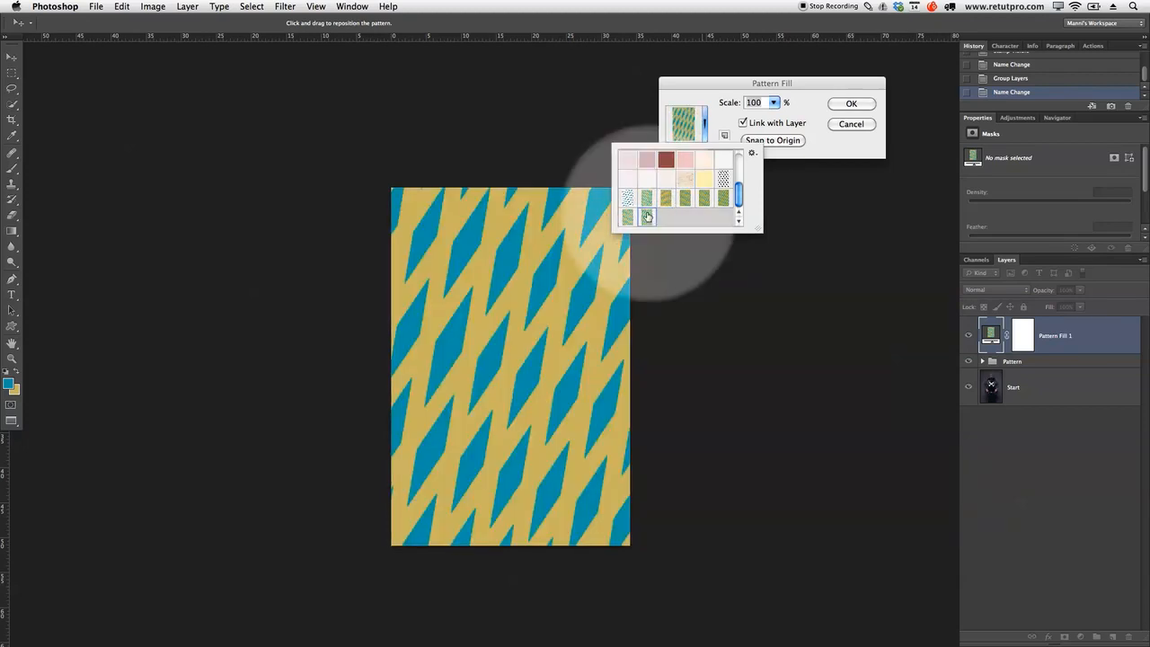
click(850, 163)
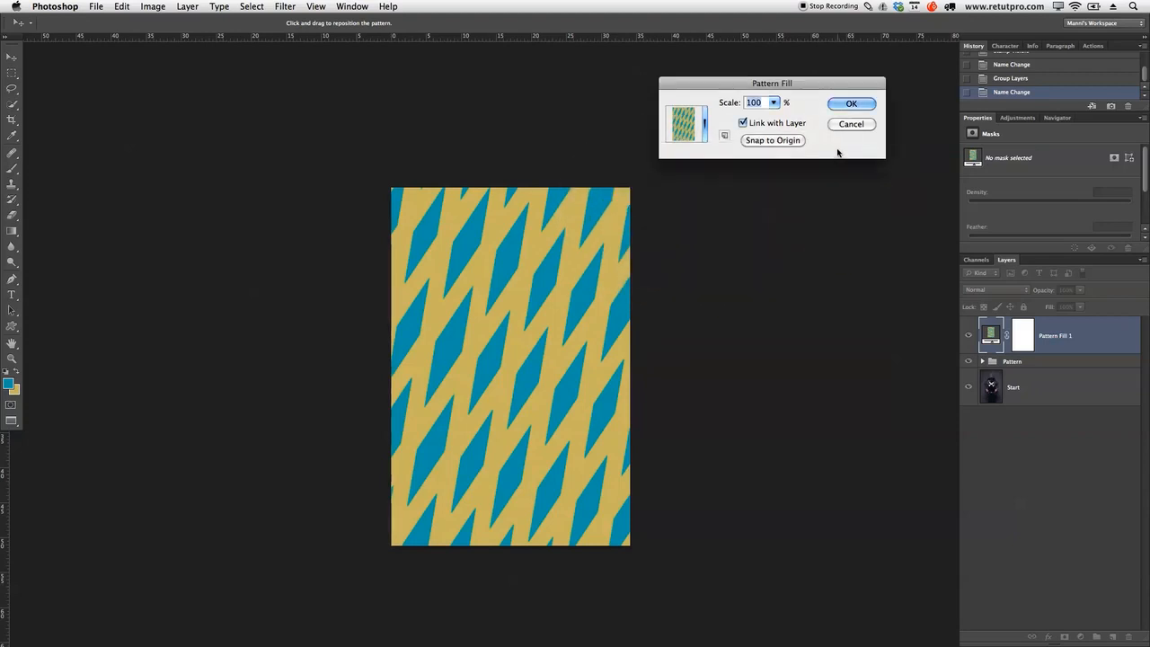
click(848, 106)
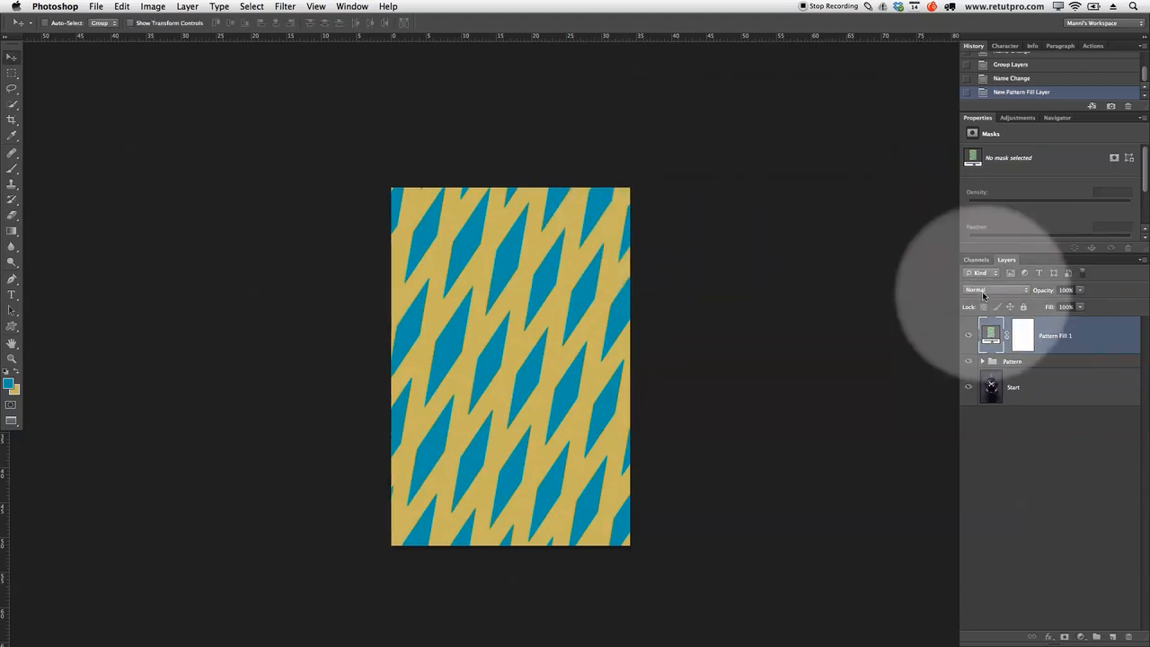
- Set the pattern fill layer's blend mode to Multiply and hide the Pattern group beneath it
click(984, 292)
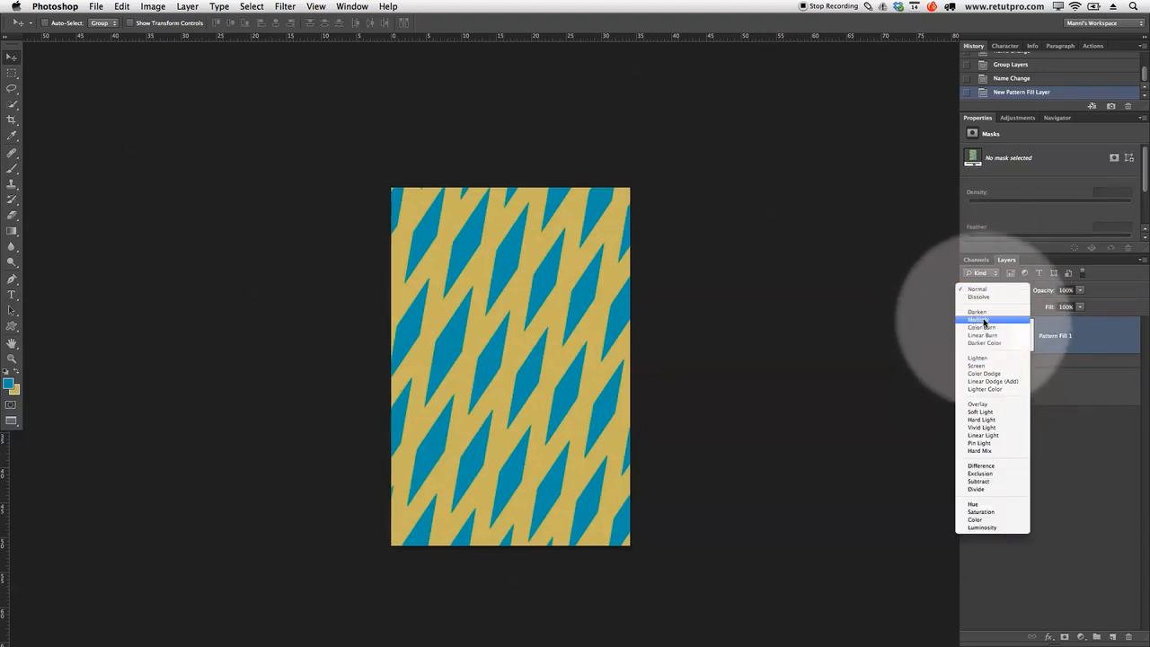
click(984, 319)
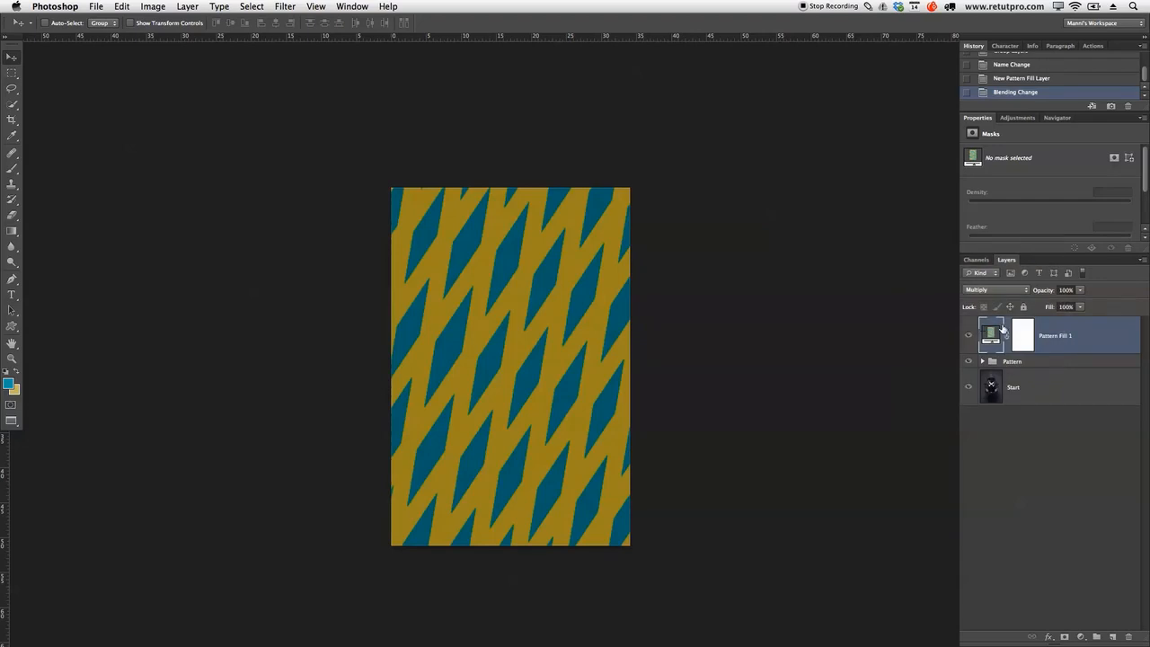
click(1001, 296)
click(1003, 296)
click(983, 361)
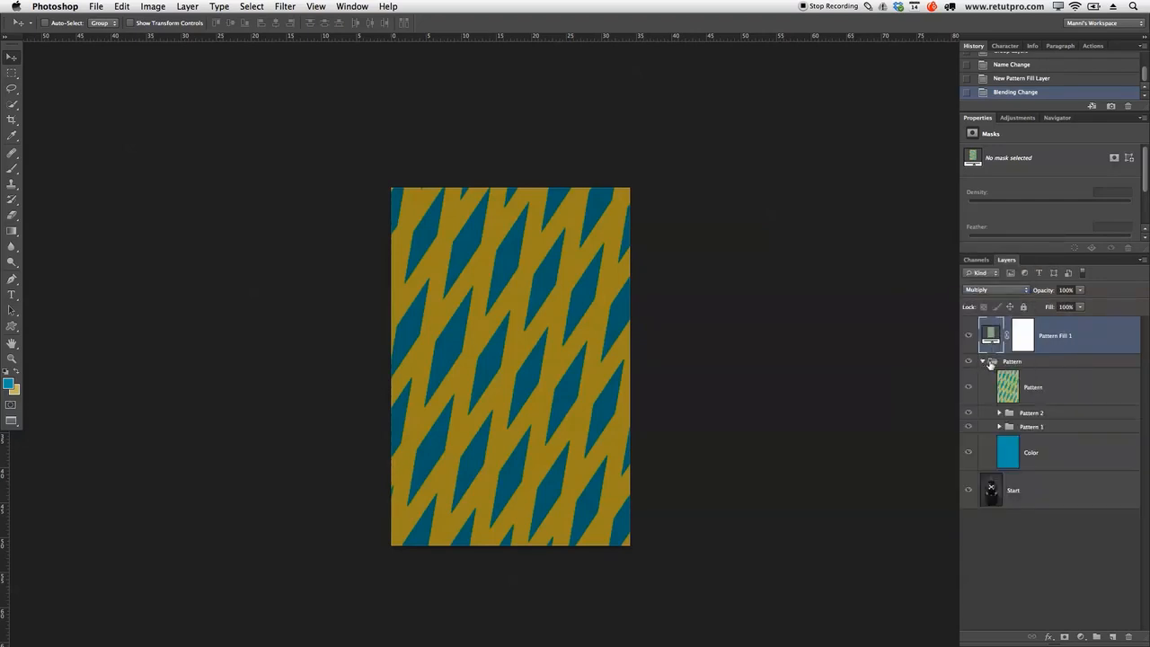
click(984, 362)
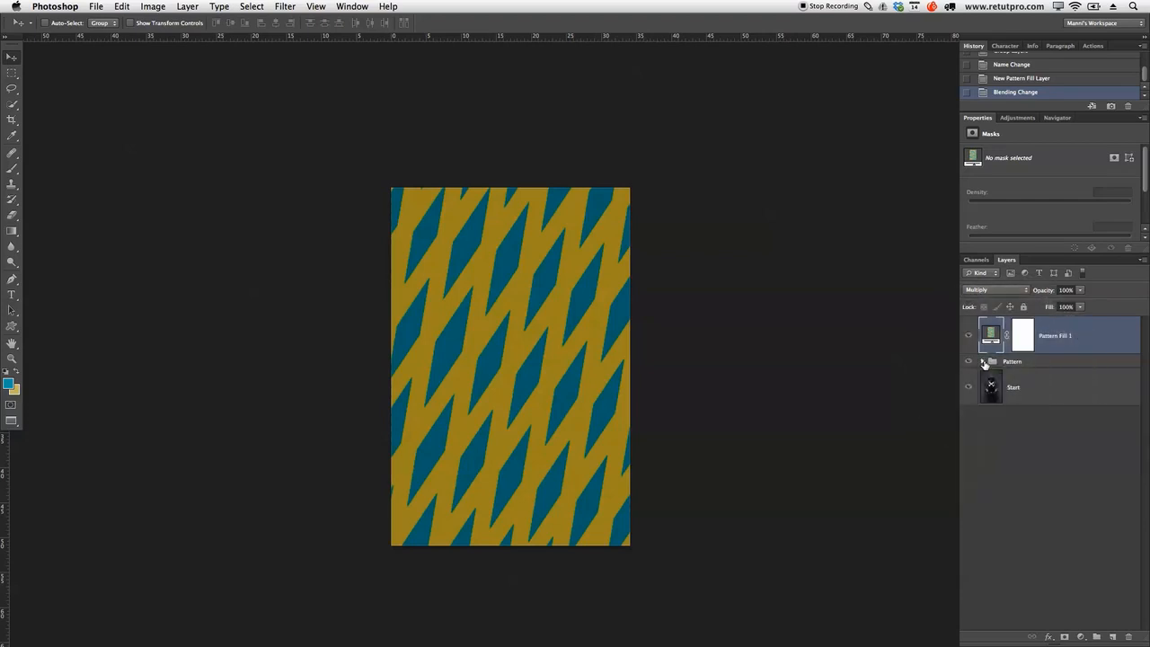
click(969, 362)
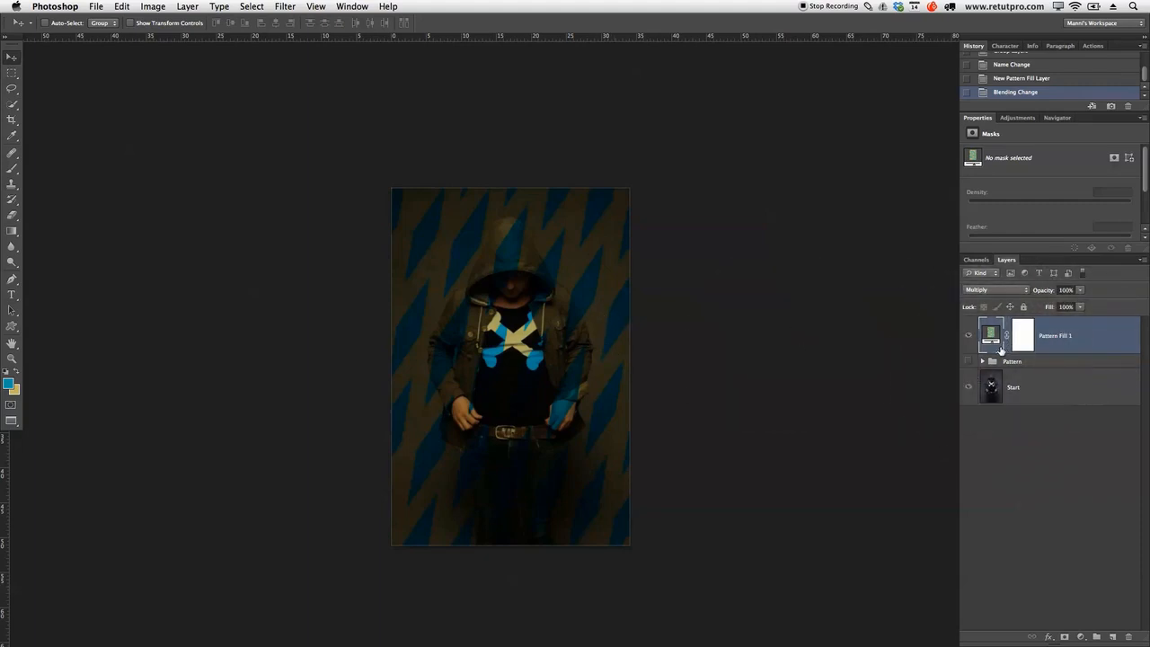
- Set the pattern fill's scale to 238% and reposition the pattern over the hooded man
double_click(992, 336)
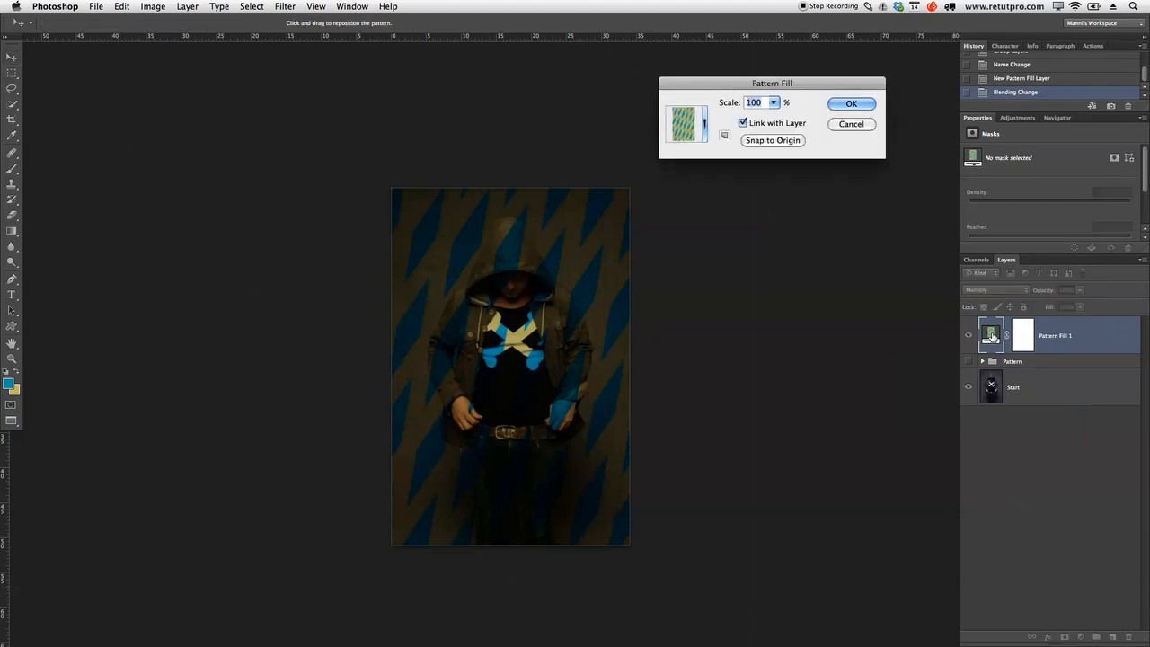
drag(775, 107, 783, 117)
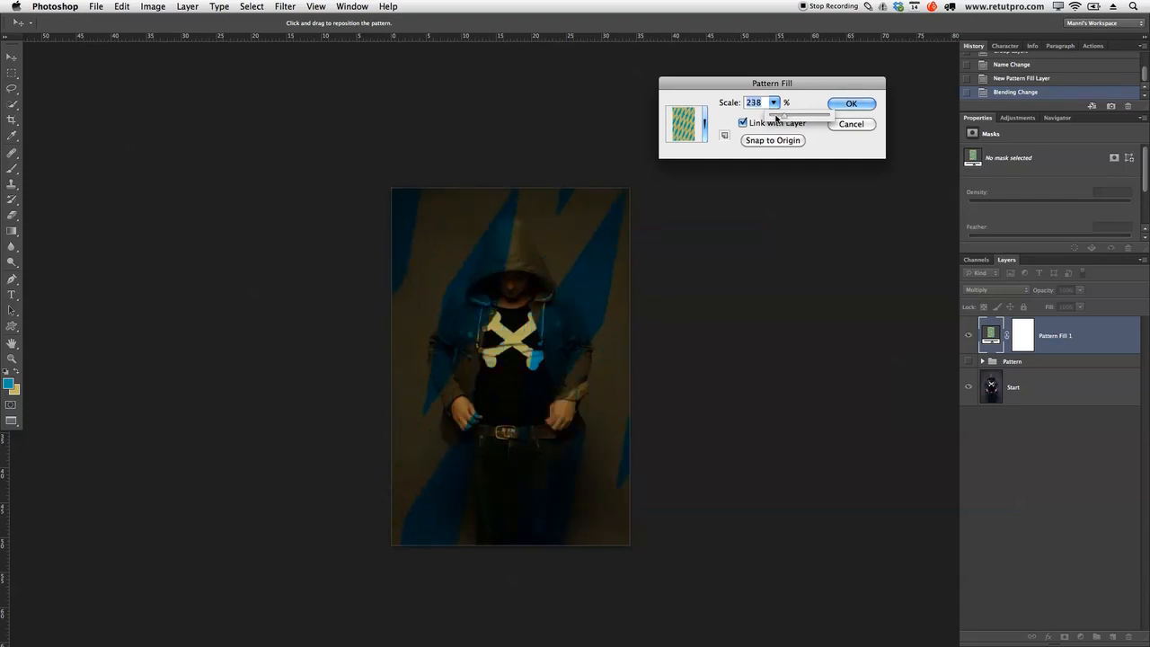
click(855, 101)
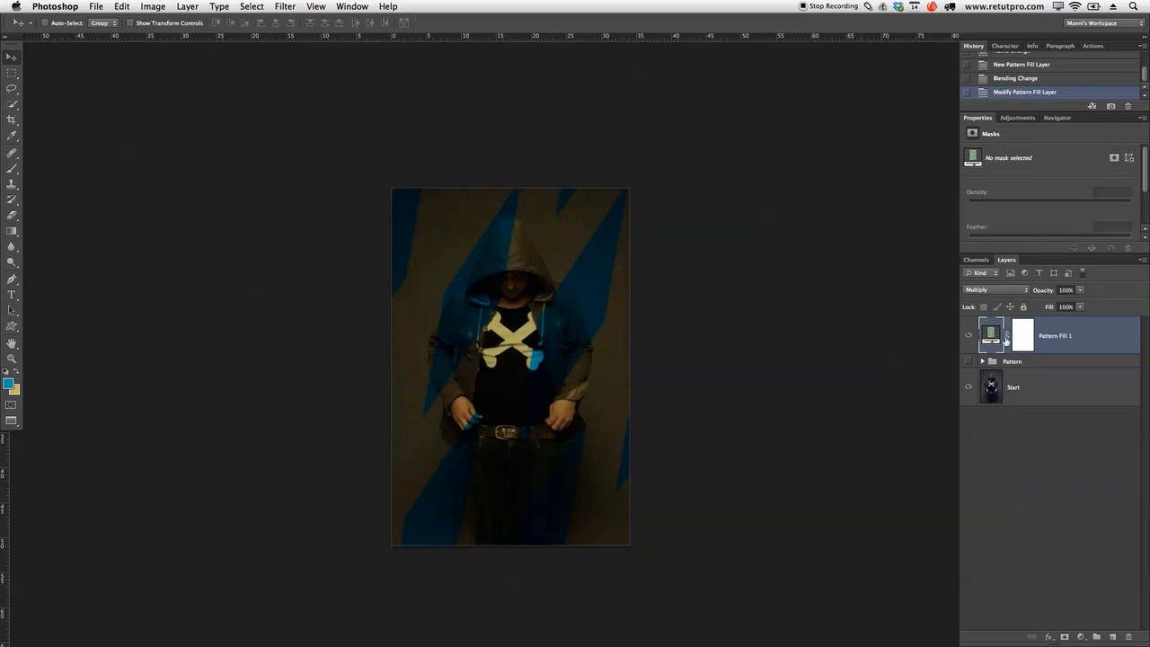
drag(570, 351, 584, 325)
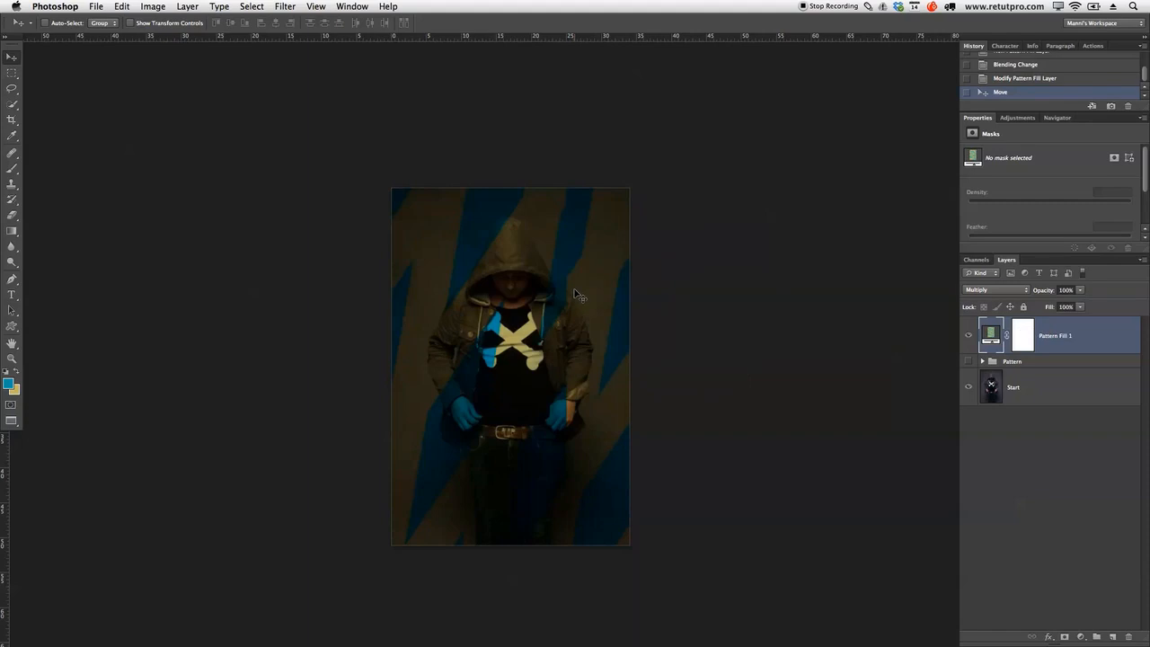
- Add a Hue/Saturation adjustment layer above the pattern fill layer
click(1007, 119)
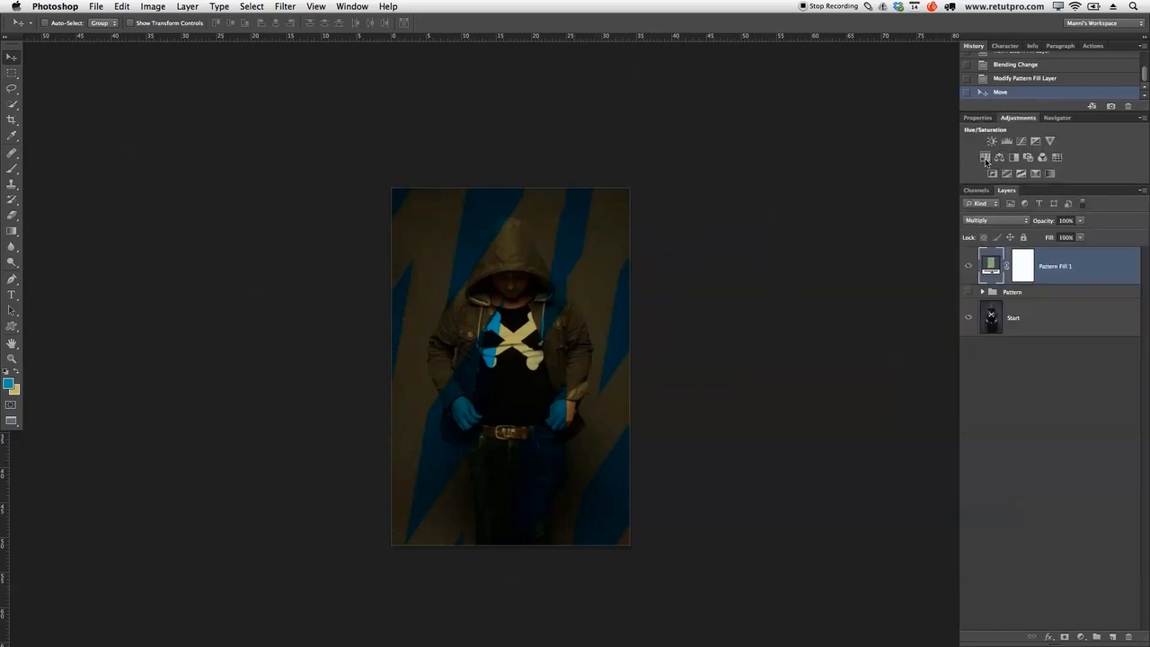
click(985, 158)
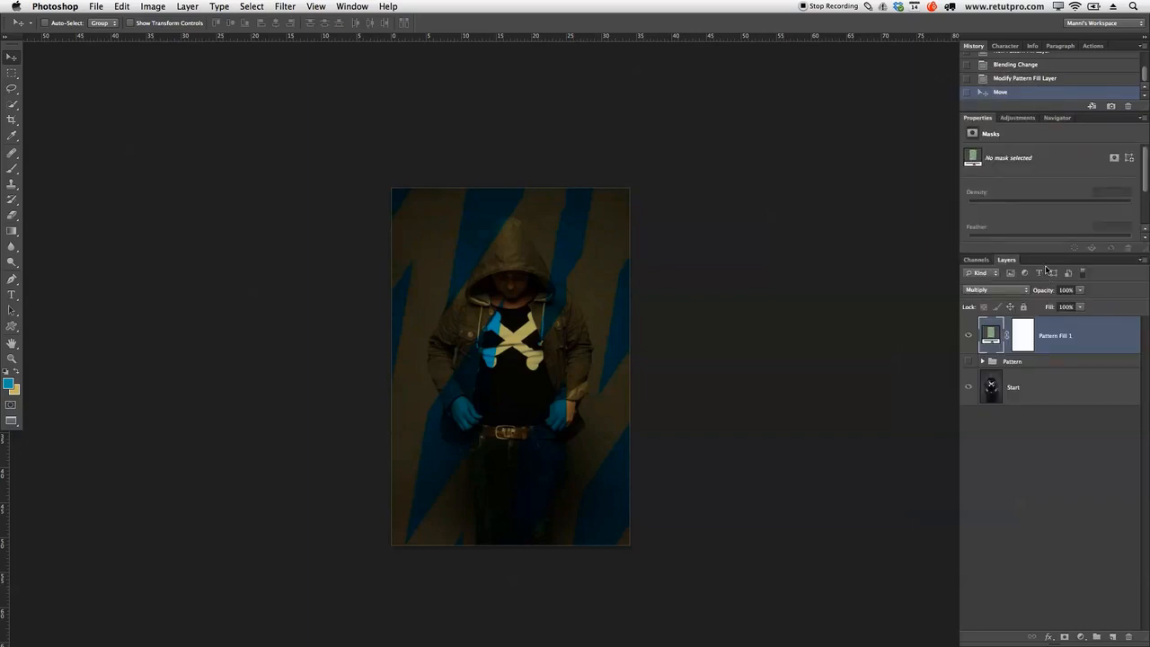
drag(1041, 252, 1044, 325)
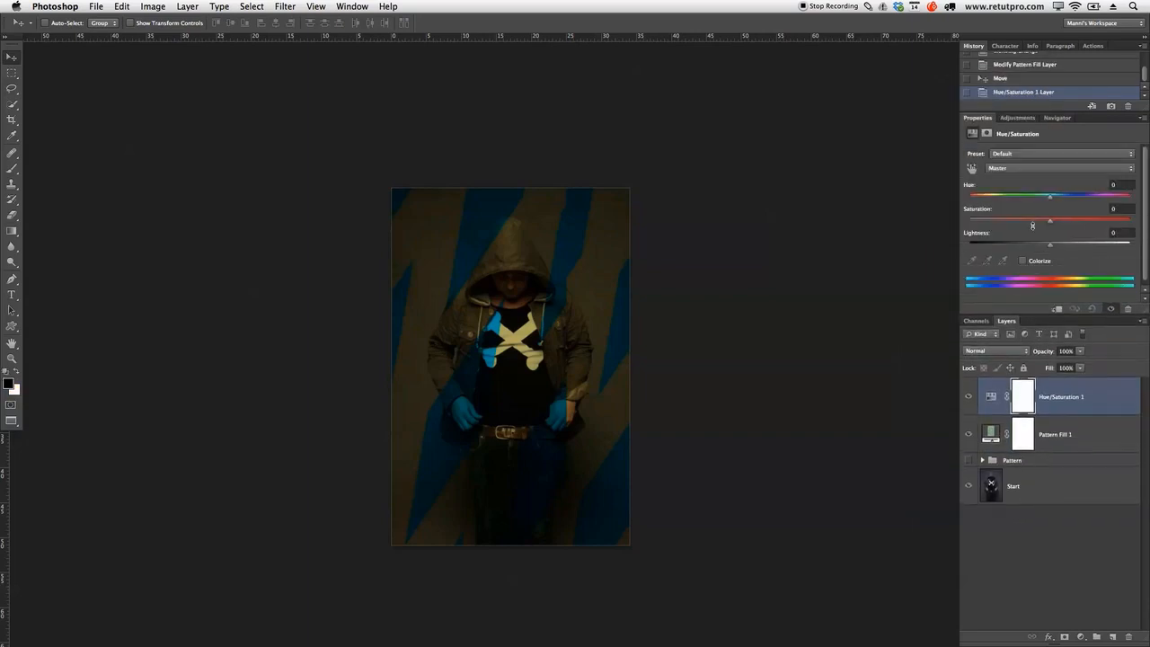
- Shift the hue of the Yellows range to -38 in the Hue/Saturation adjustment
click(1037, 169)
click(1014, 184)
click(1016, 171)
click(1026, 179)
drag(1049, 199, 1023, 196)
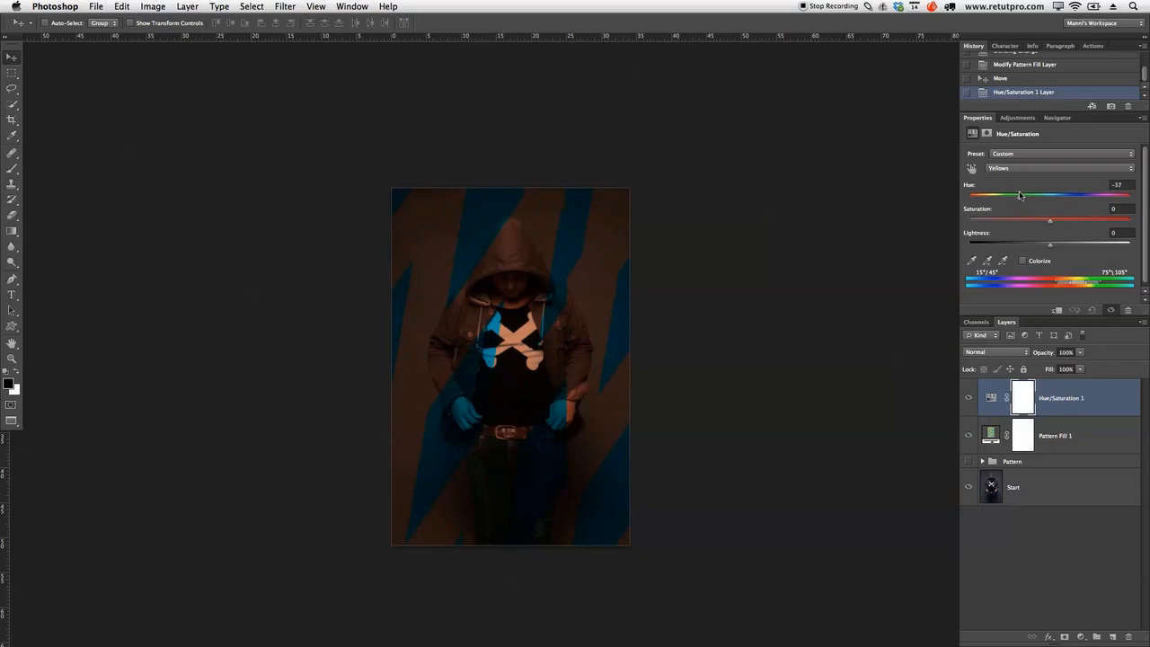
drag(1019, 195, 1019, 195)
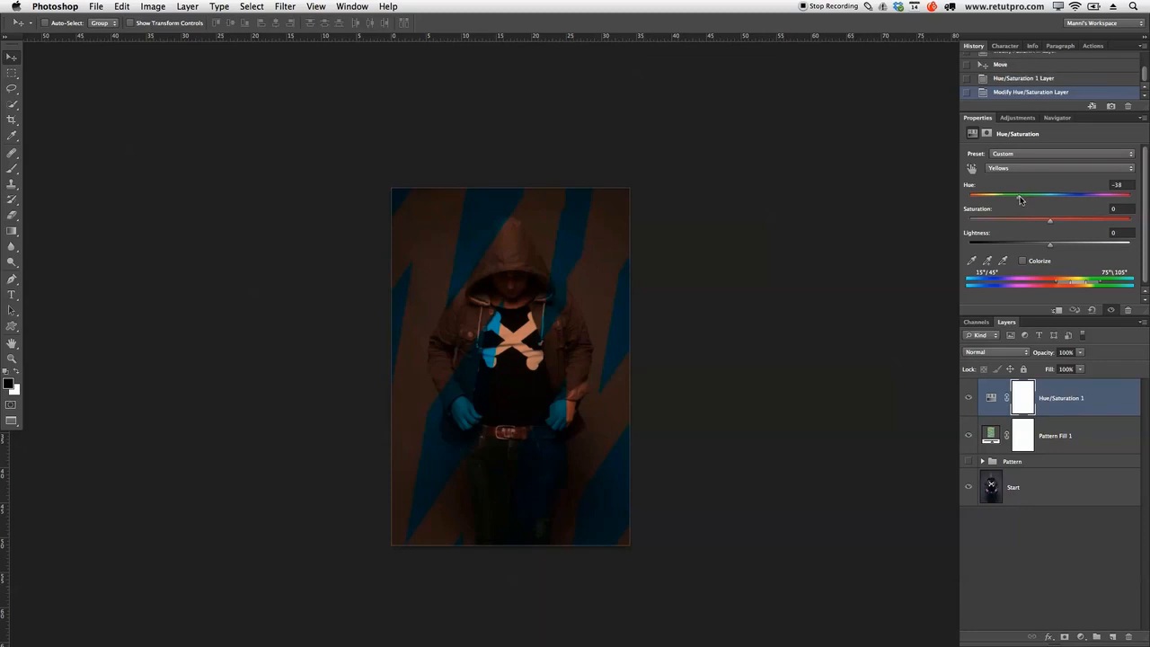
click(1056, 241)
- Add a Selective Color adjustment layer and set the Neutrals to Cyan -13% and Black -2%
click(1018, 118)
click(1035, 175)
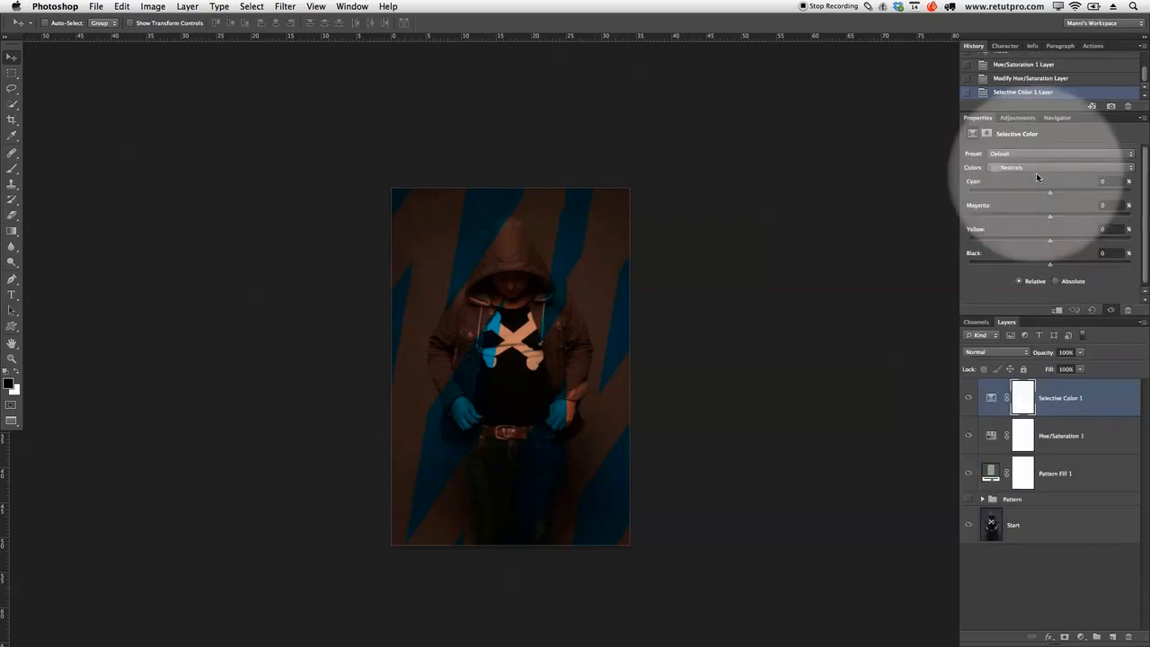
click(1034, 168)
click(1018, 169)
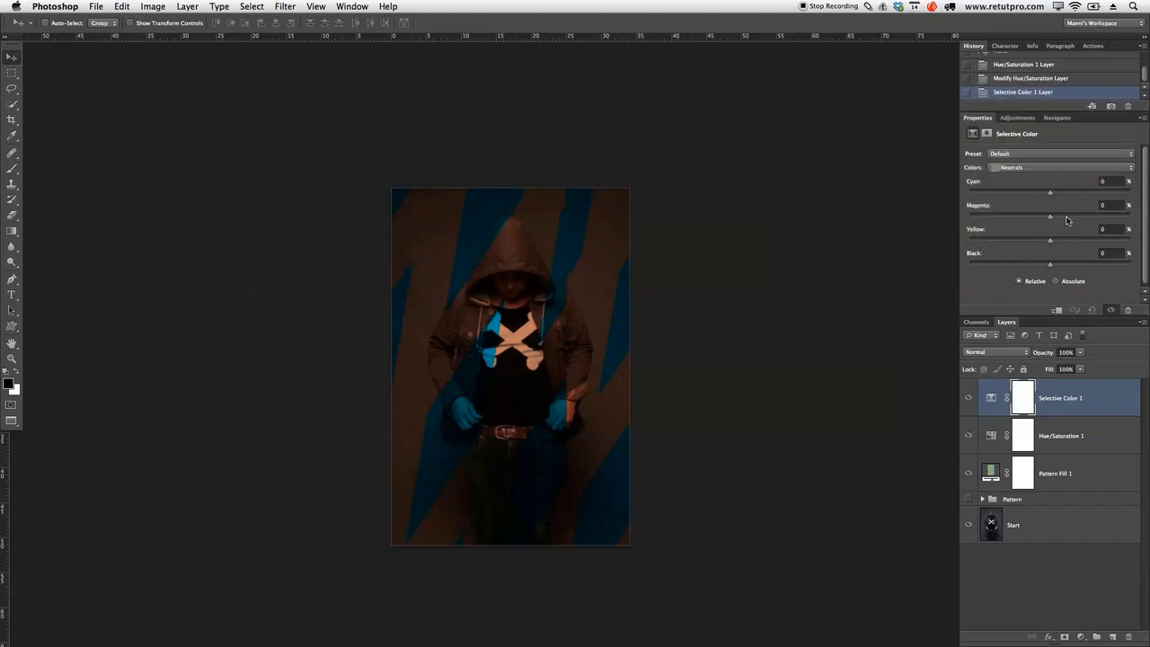
mouse_move(1051, 192)
mouse_down()
mouse_move(1002, 192)
mouse_move(1093, 192)
mouse_move(1037, 193)
mouse_up()
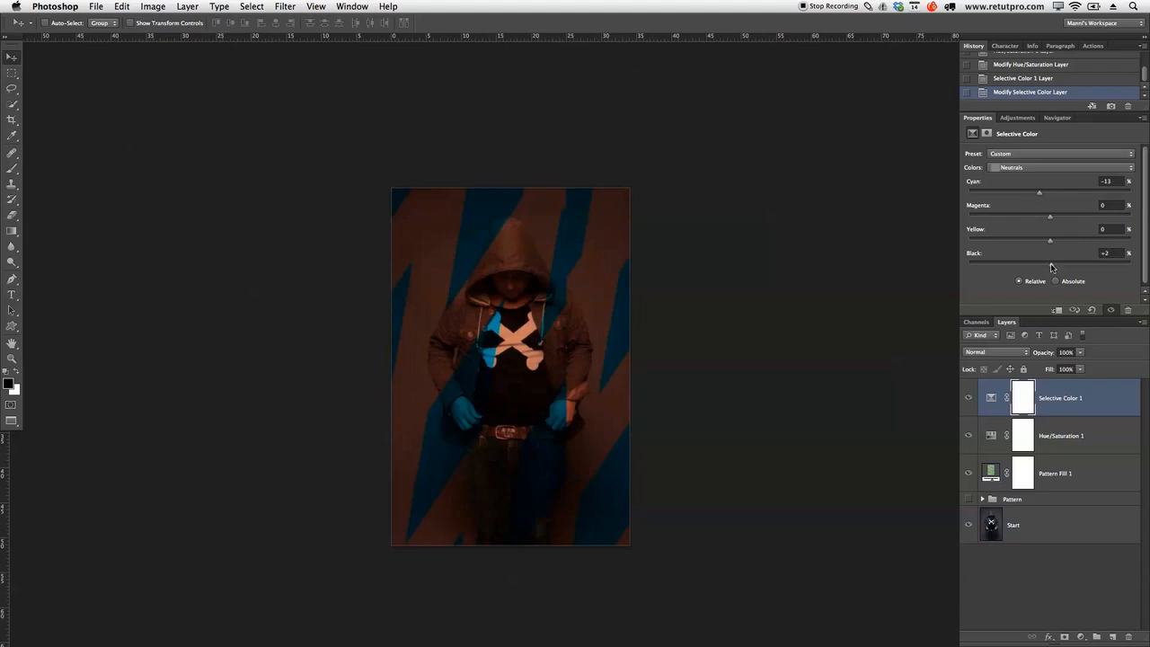
drag(1051, 266, 1049, 267)
- In the Selective Color adjustment's Blacks range, raise Black slightly and lower Cyan slightly
click(1030, 168)
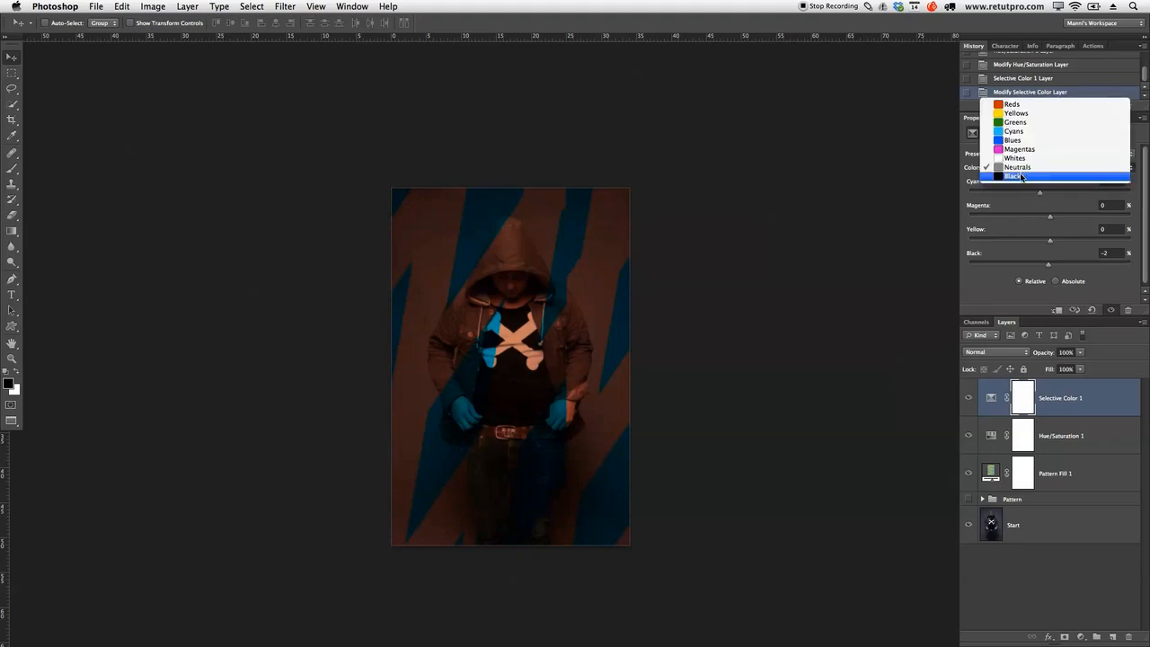
click(1021, 176)
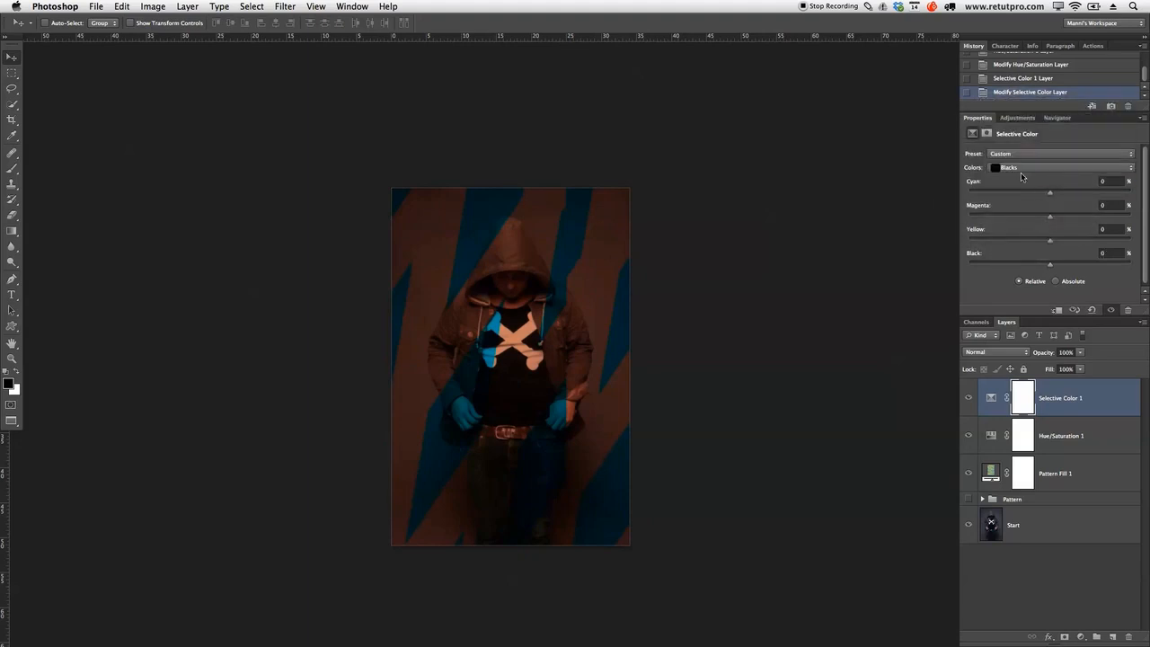
drag(1050, 267, 1054, 267)
drag(1048, 195, 1046, 197)
- Add a Curves adjustment layer and lift the darkest end of its RGB curve, anchoring the midtones and highlights on the diagonal
click(1022, 118)
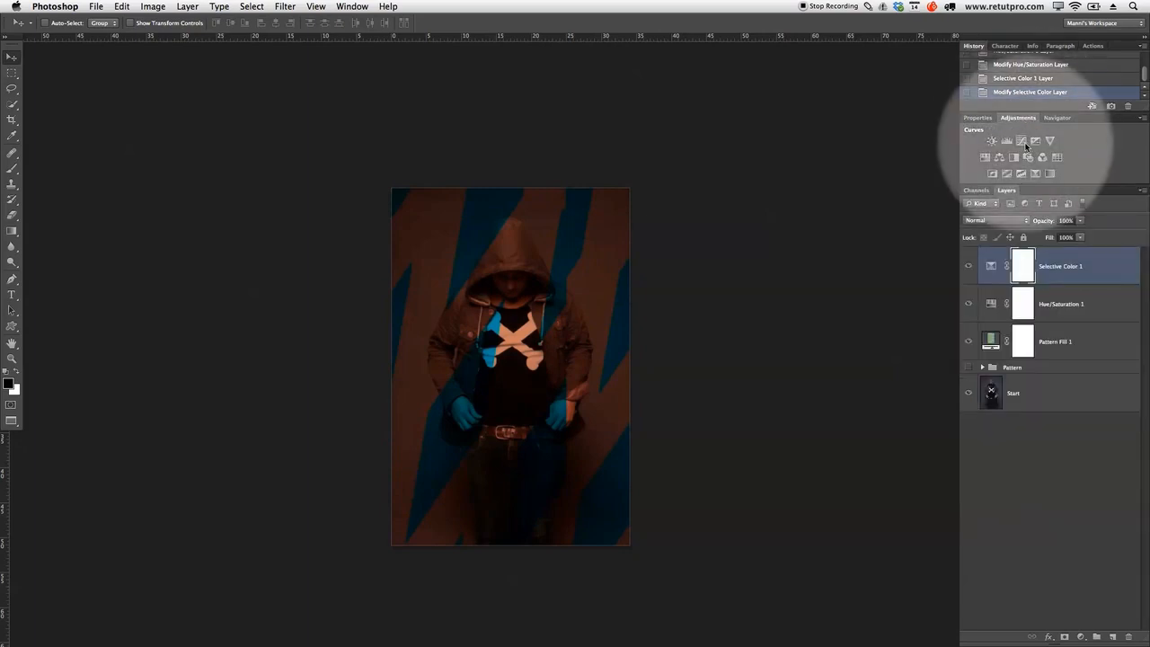
click(1023, 142)
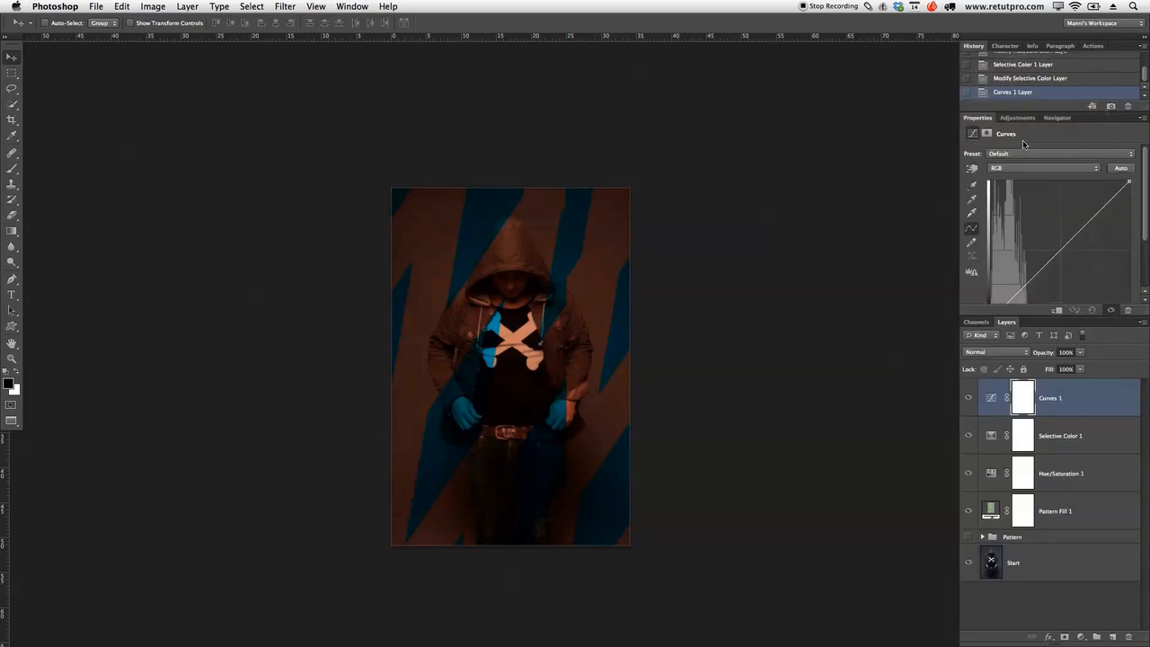
drag(1042, 314, 1040, 346)
click(513, 256)
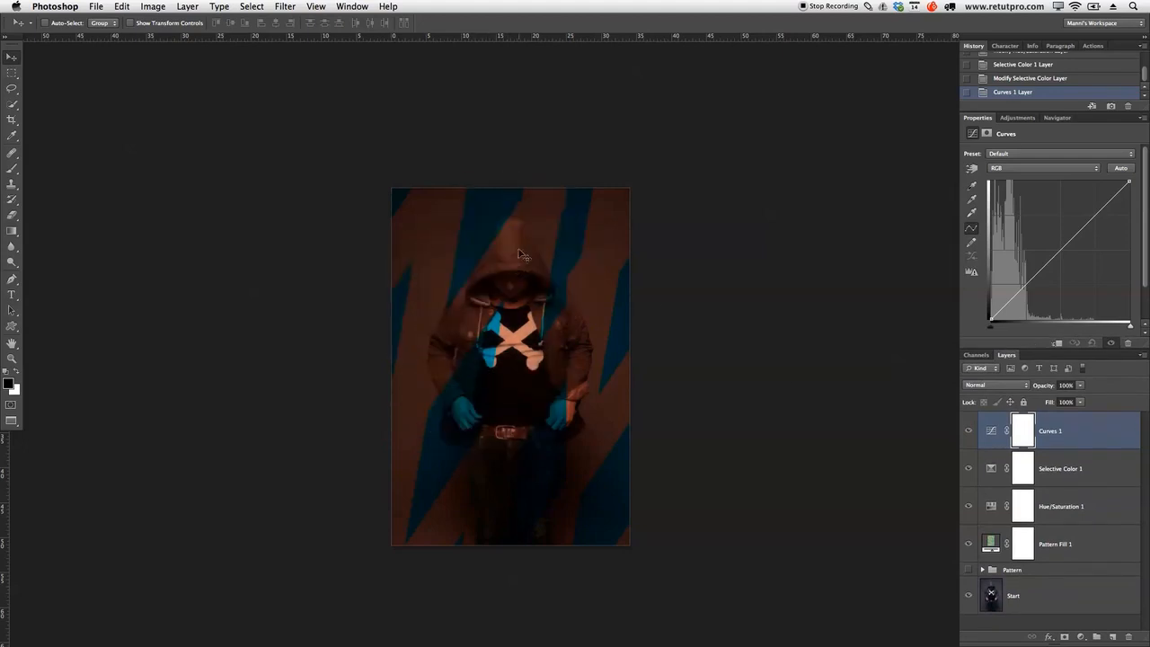
drag(993, 317, 1016, 295)
drag(1057, 257, 993, 303)
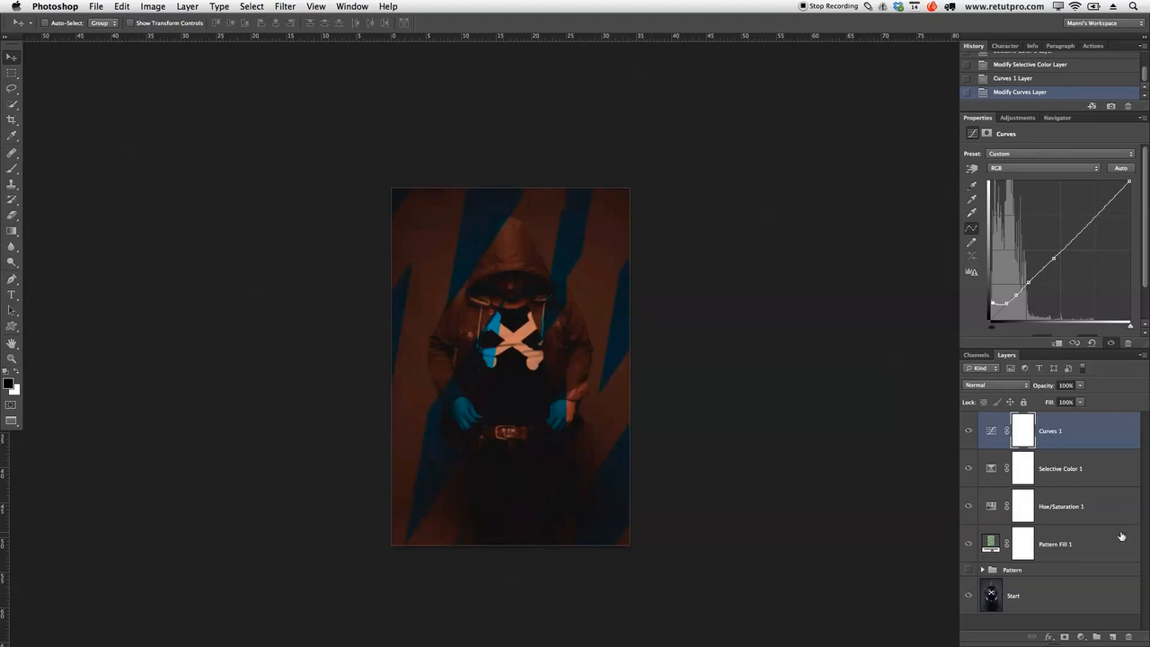
- Group the Curves, Selective Color and Hue/Saturation layers and name the group Color
key(F1)
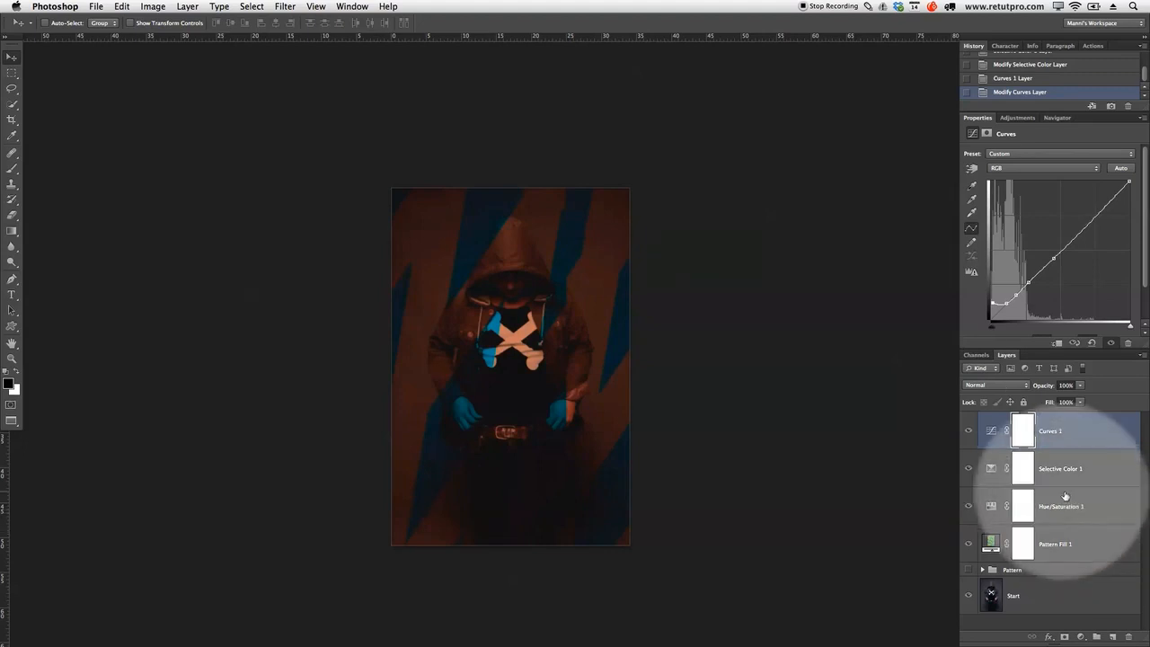
shift+click(1076, 505)
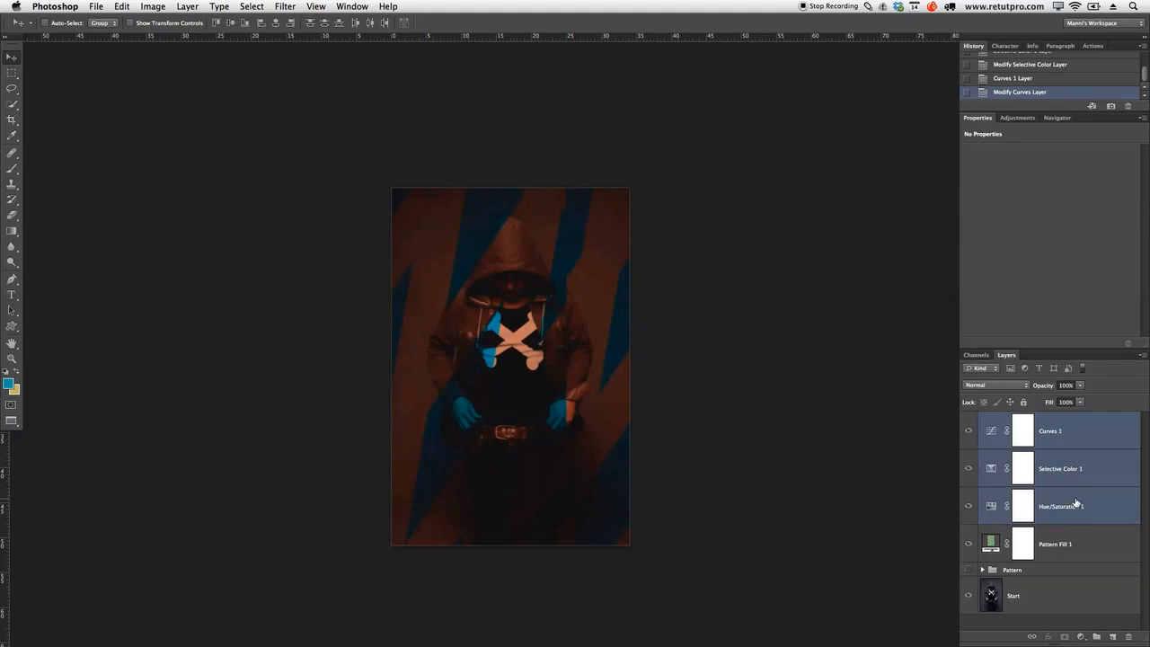
key(super+g)
double_click(1013, 418)
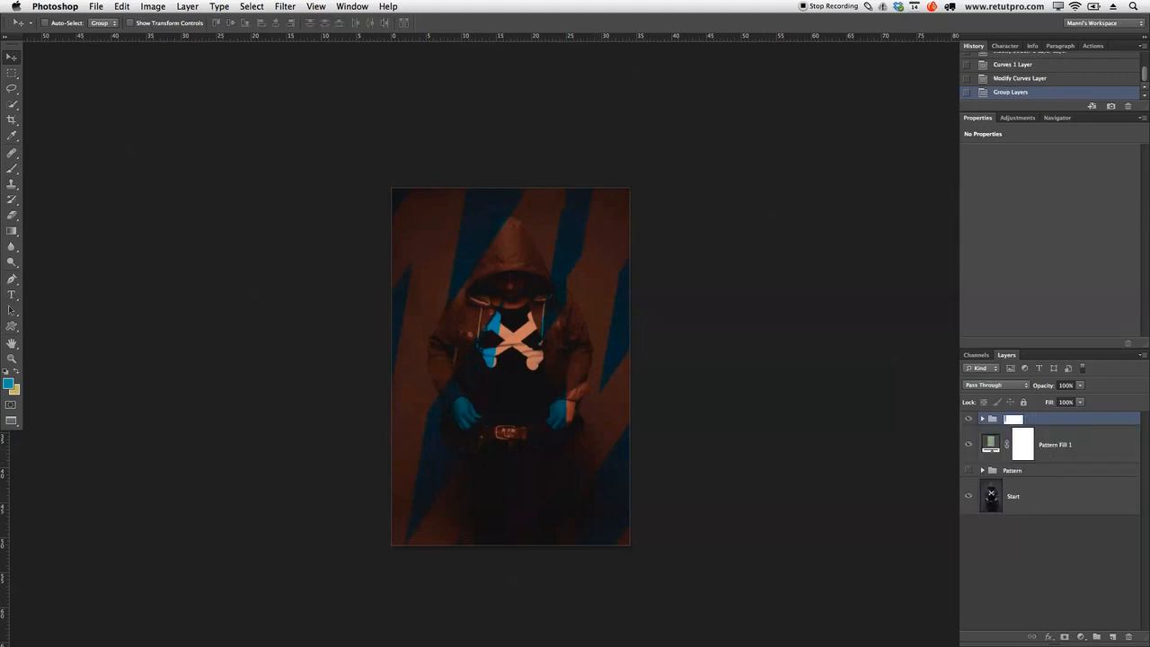
key(Return)
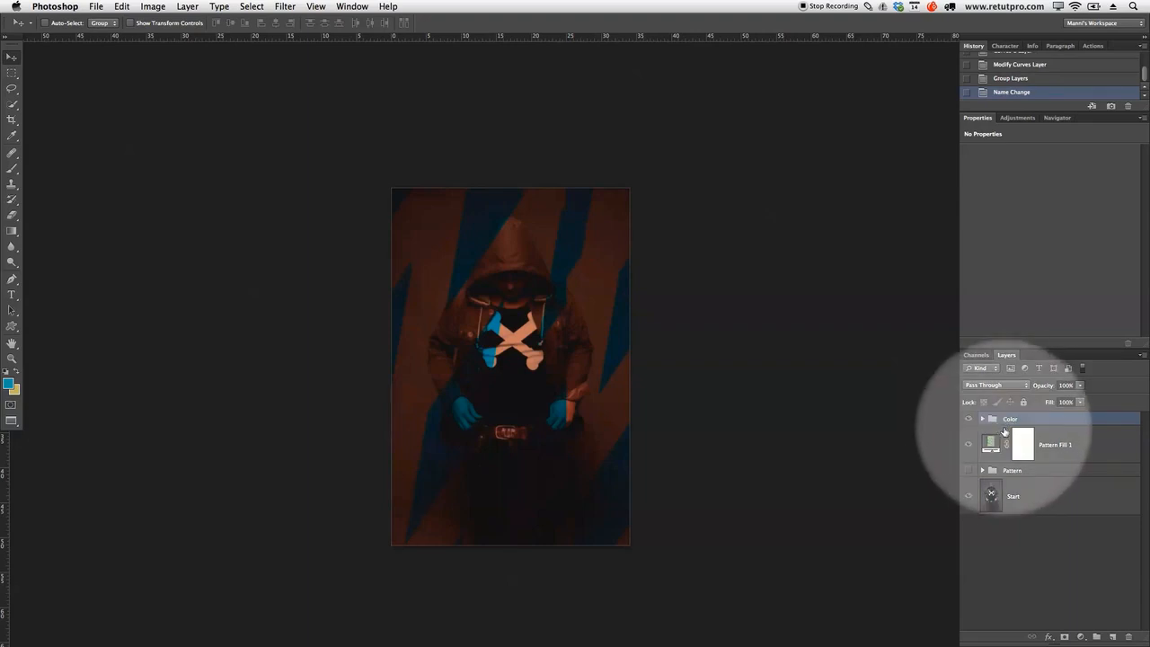
- Compare the portrait with the pattern fill layer hidden and shown, and examine the final blended result
click(969, 446)
click(969, 446)
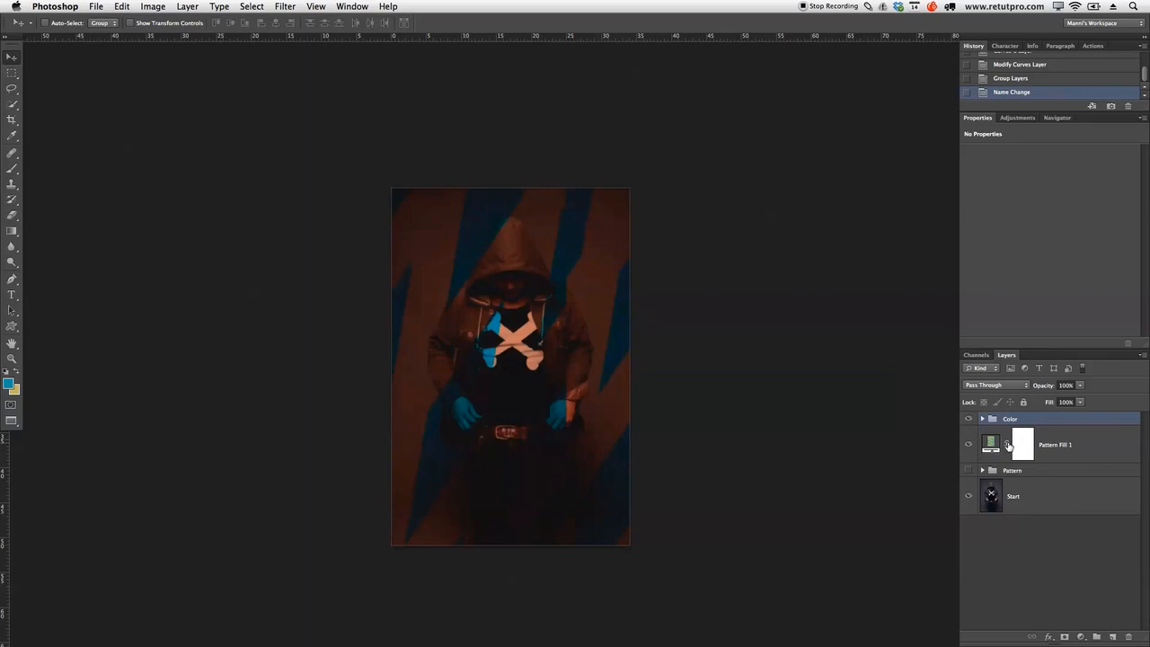
click(1008, 446)
drag(636, 409, 643, 378)
key(ctrl+z)
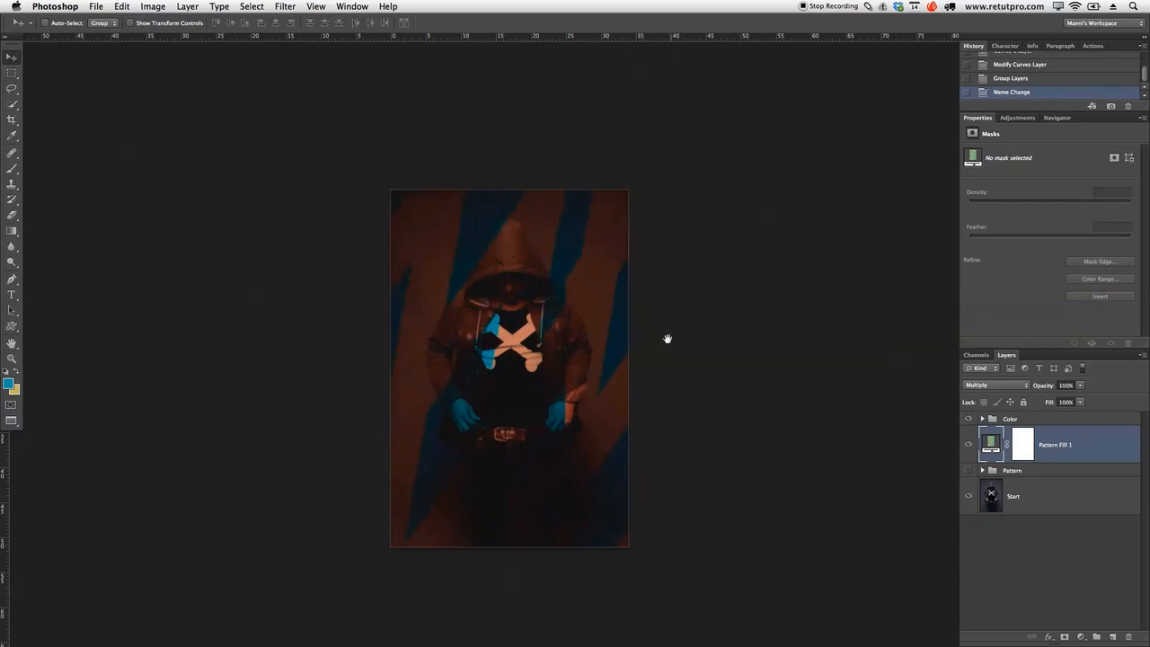
drag(667, 336, 664, 350)
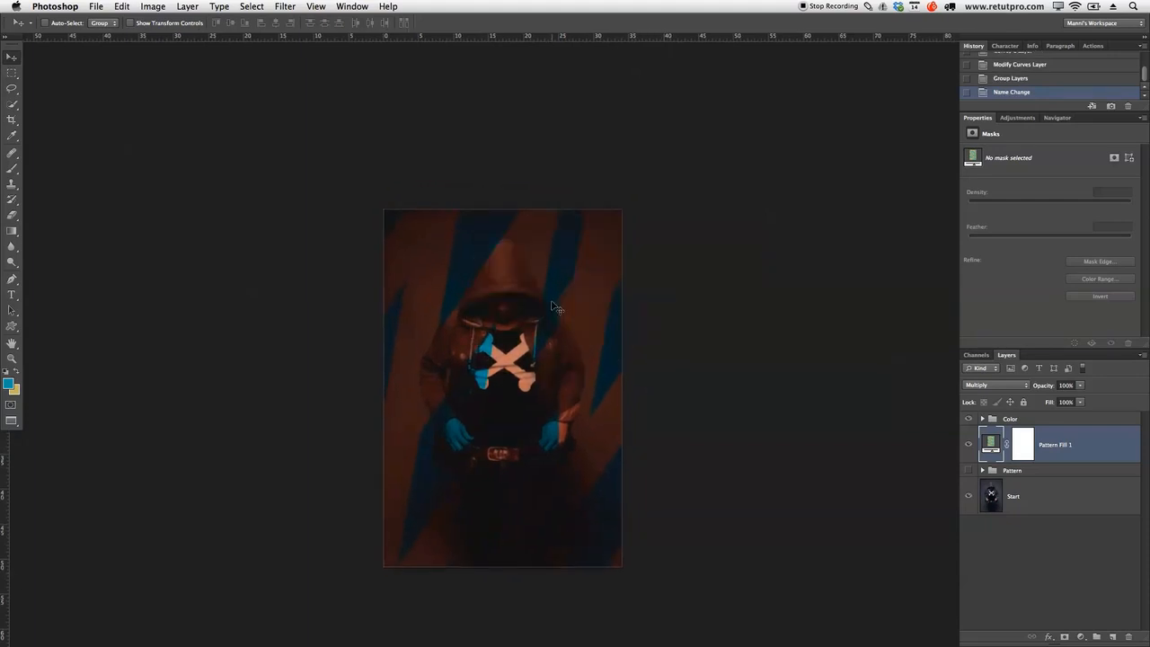
key(z)
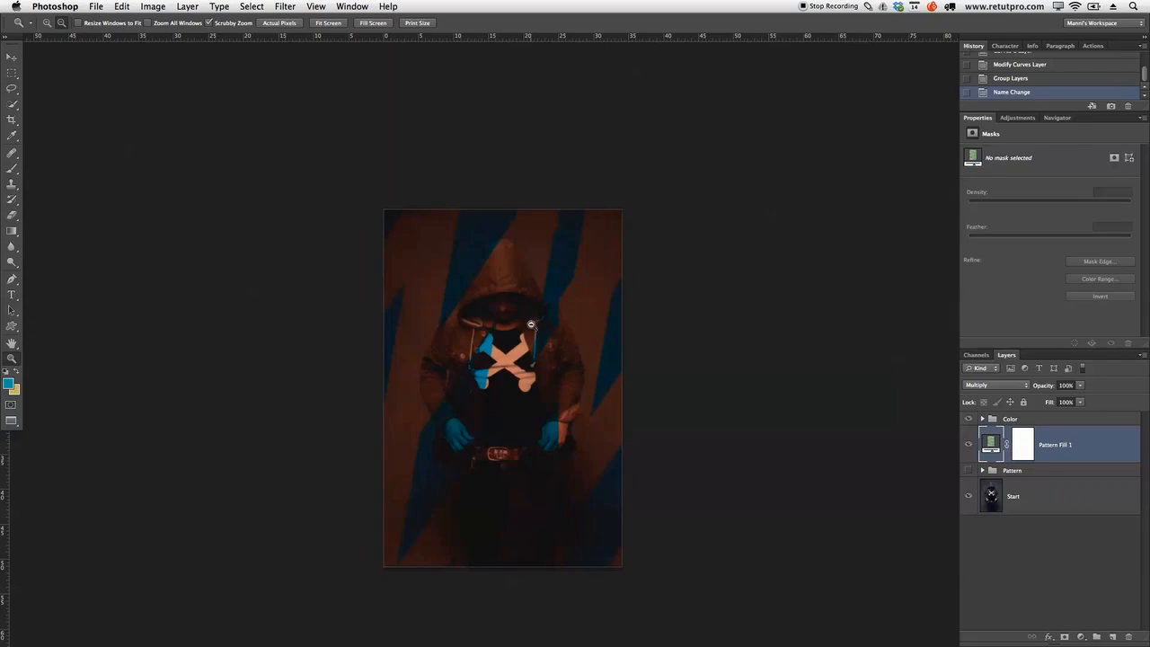
drag(530, 325, 547, 333)
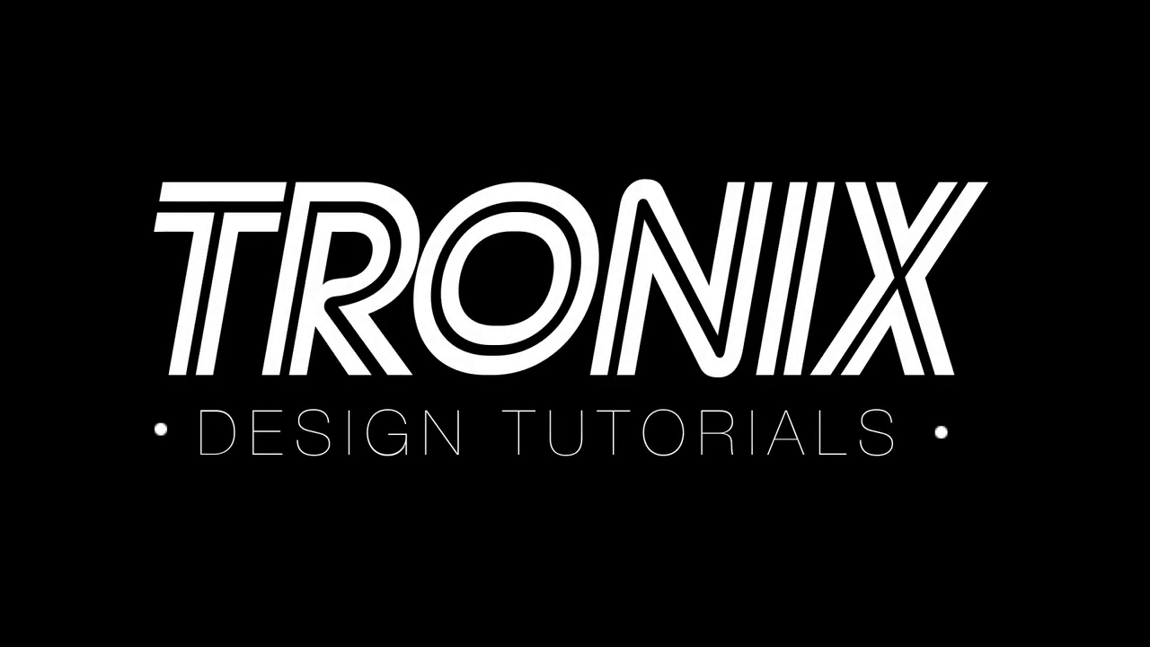